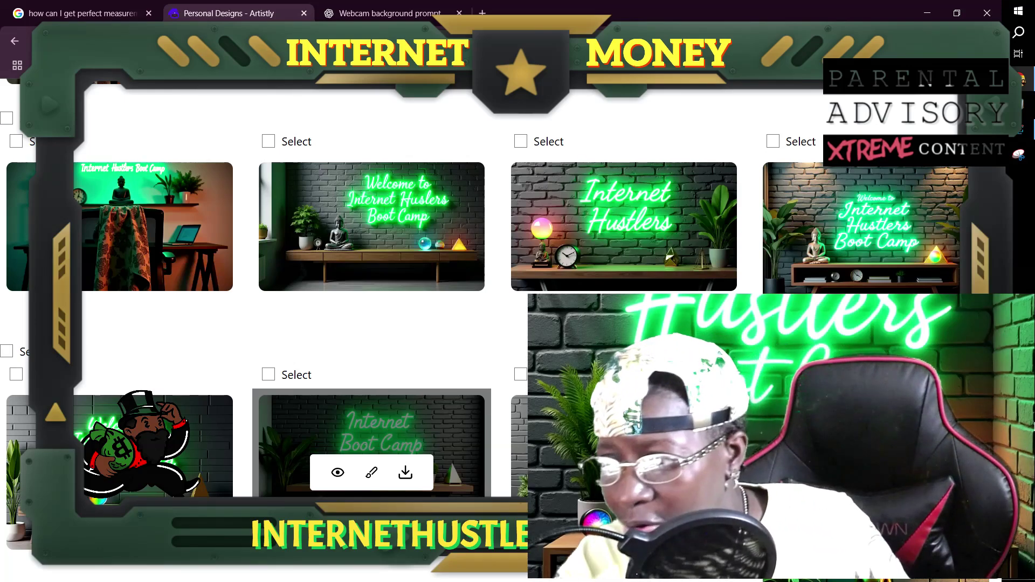
Step: Look through the neon-sign background images in the personal designs gallery
scroll(371, 447, down, 1)
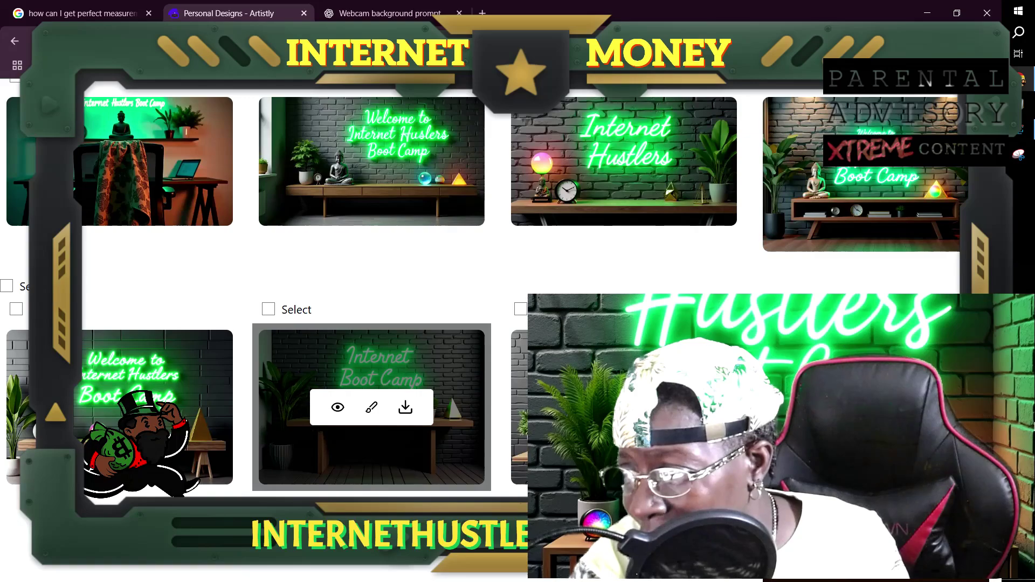
scroll(380, 469, down, 1)
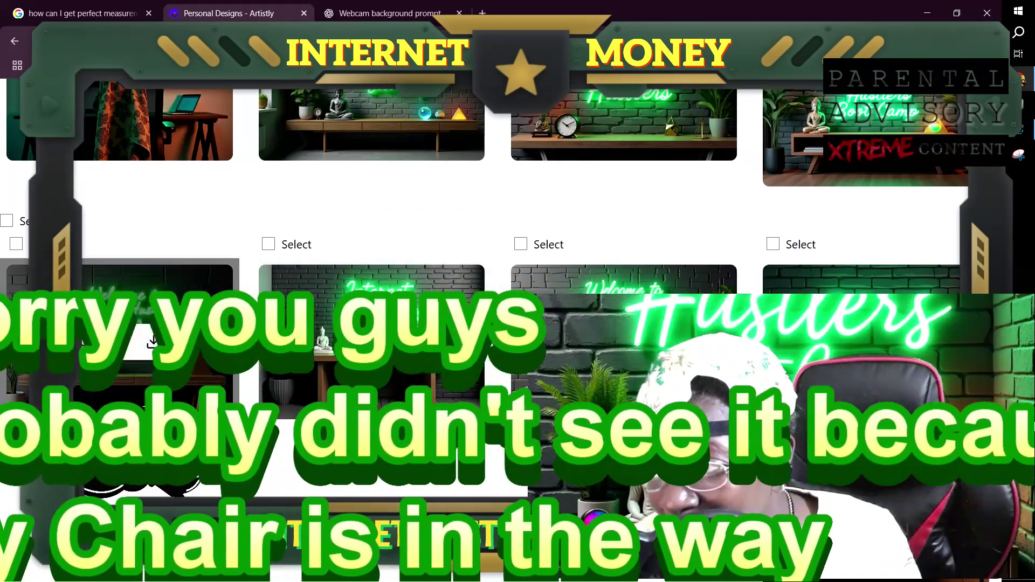
scroll(345, 410, up, 1)
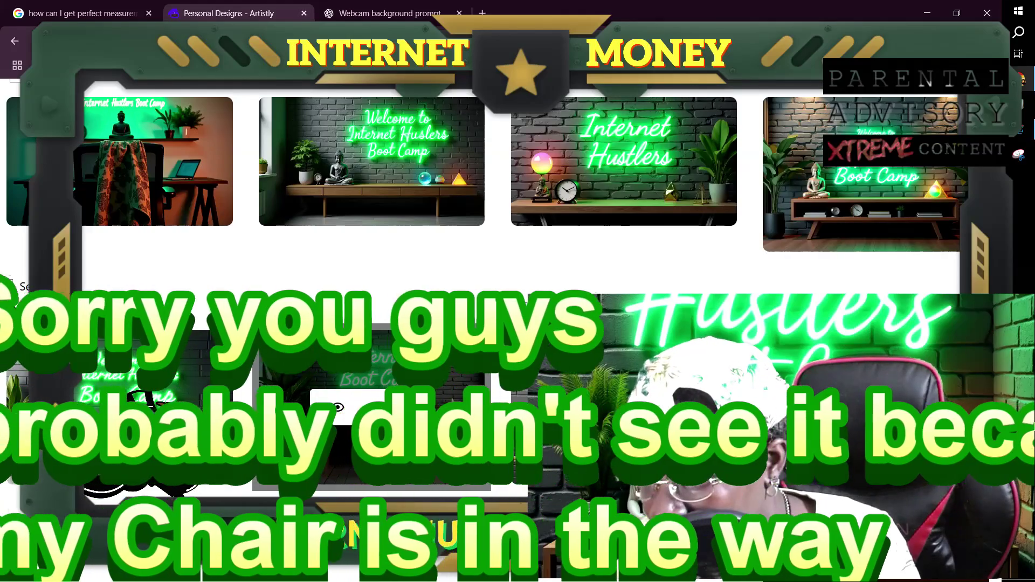
scroll(337, 407, down, 2)
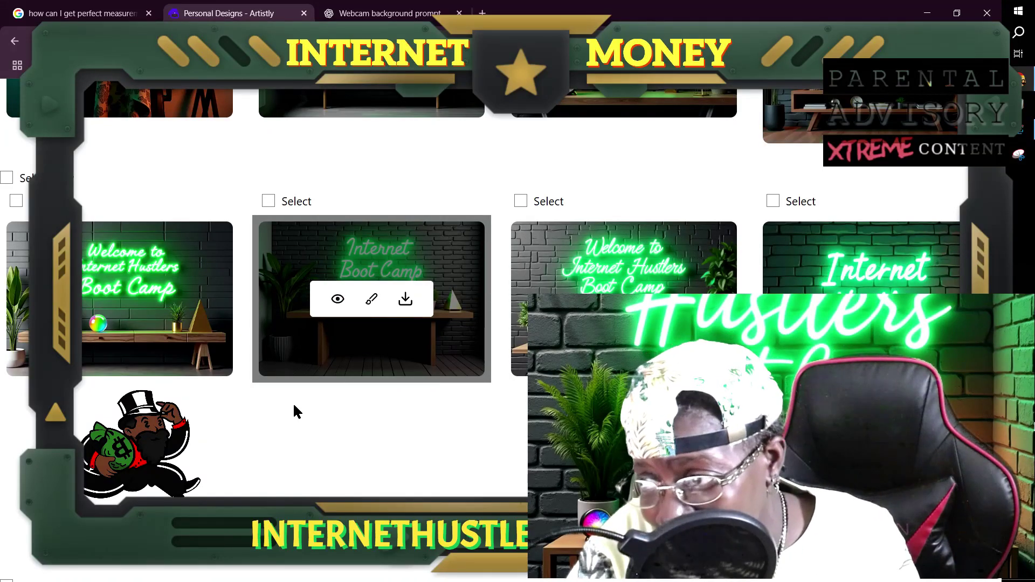
scroll(293, 412, up, 3)
scroll(265, 414, up, 10)
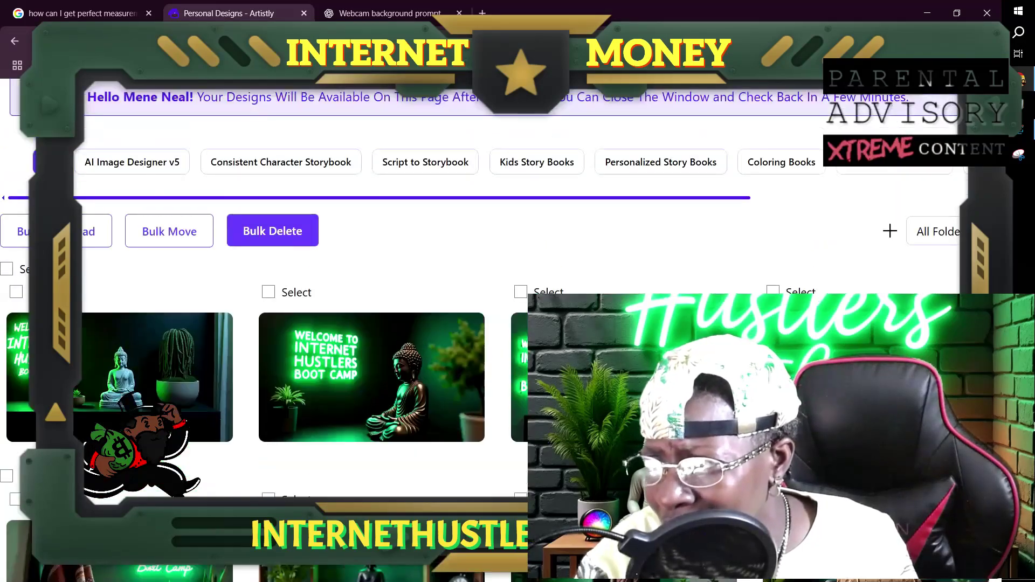
mouse_move(322, 388)
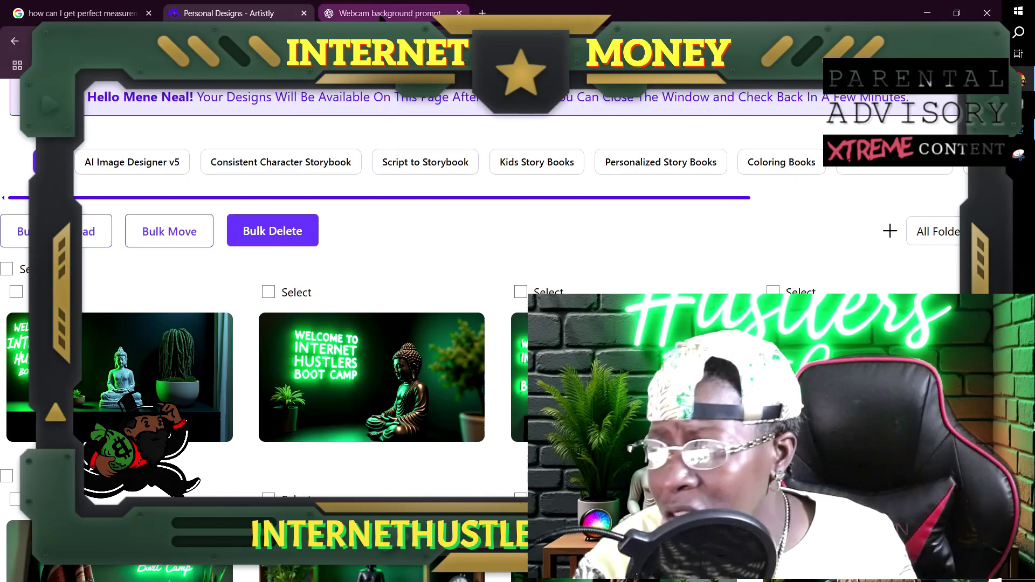
Step: Switch to the "Webcam background prompt" chat in ChatGPT and view the original request at its start
mouse_move(386, 12)
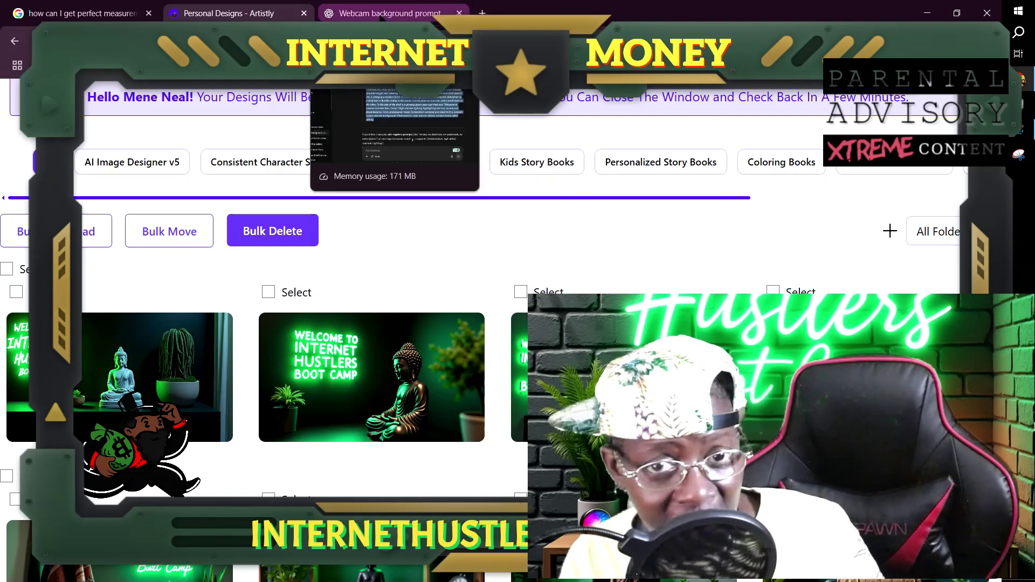
click(390, 14)
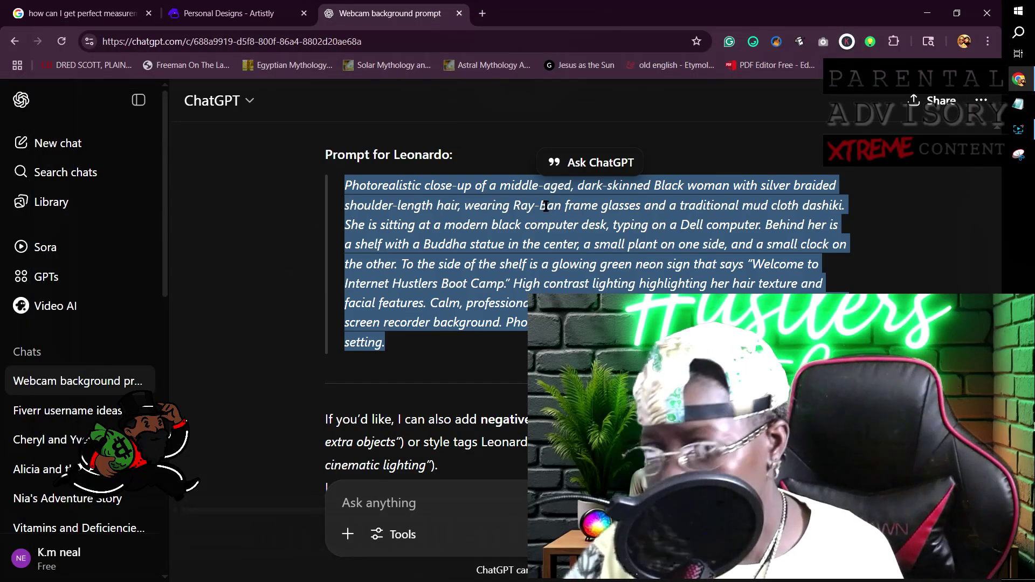
scroll(518, 221, up, 5)
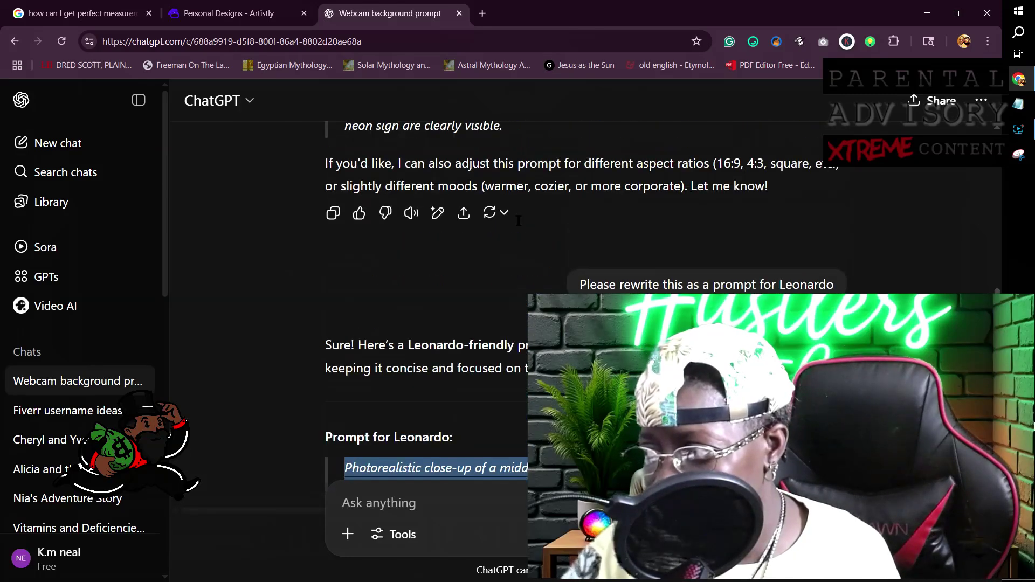
scroll(518, 221, up, 4)
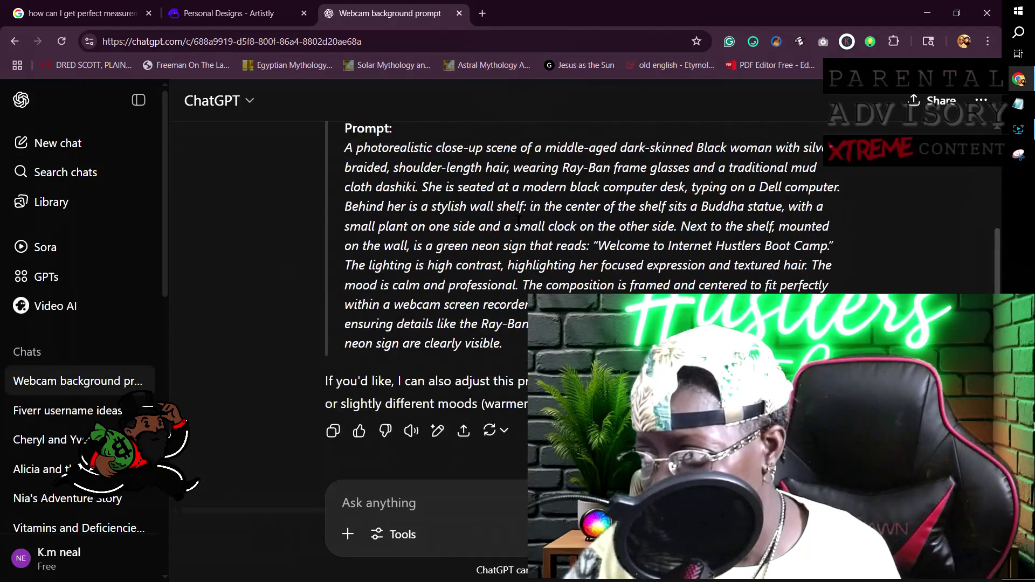
scroll(519, 221, up, 8)
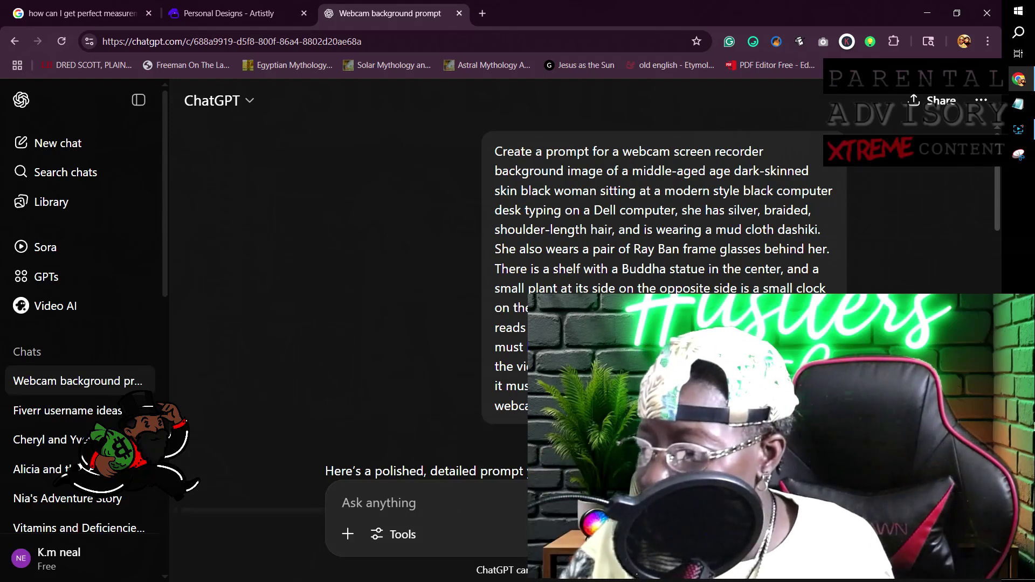
Step: Rate ChatGPT's first prompt response as good and copy the response
scroll(586, 301, down, 6)
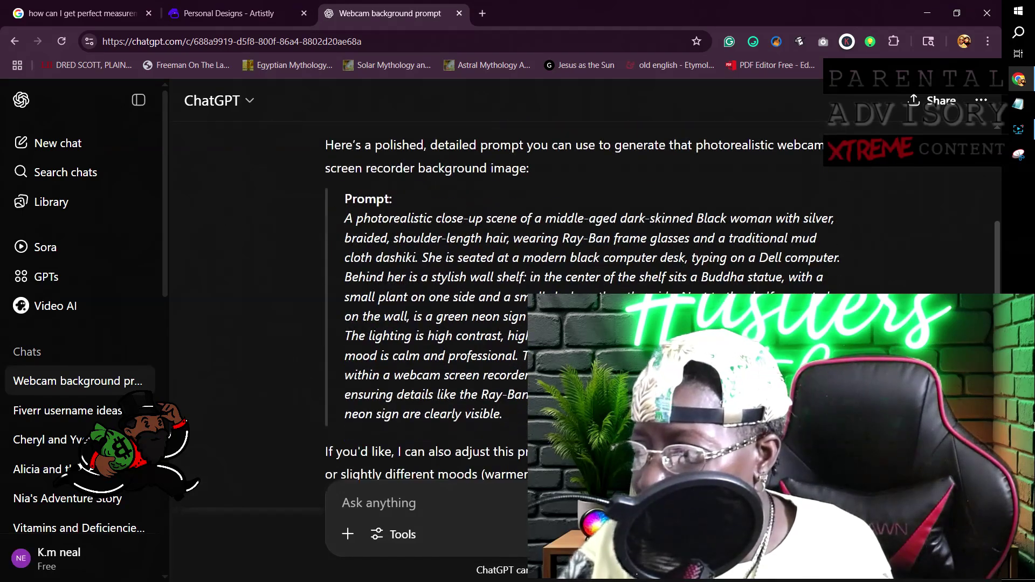
scroll(341, 250, down, 1)
scroll(337, 194, down, 2)
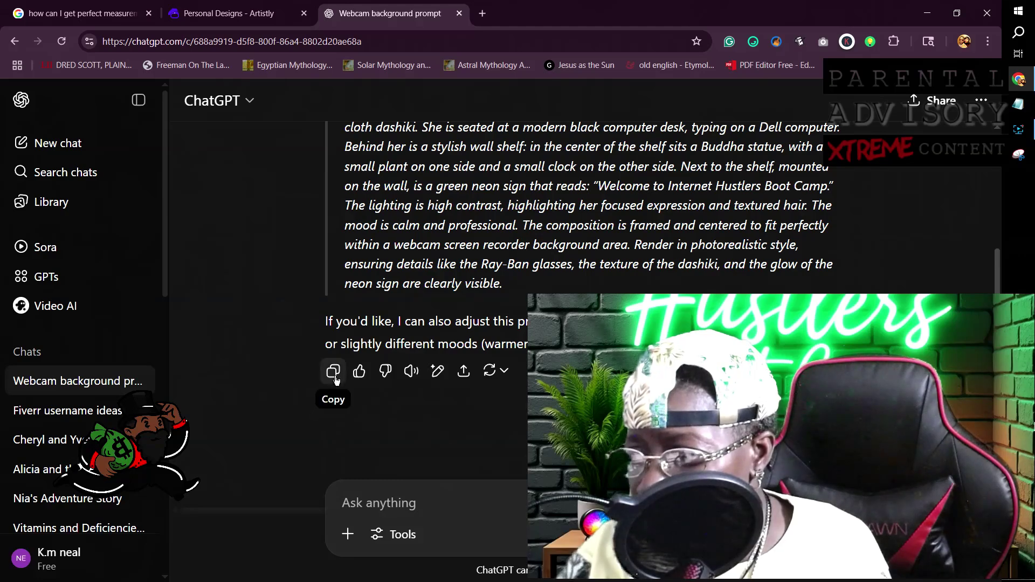
click(359, 371)
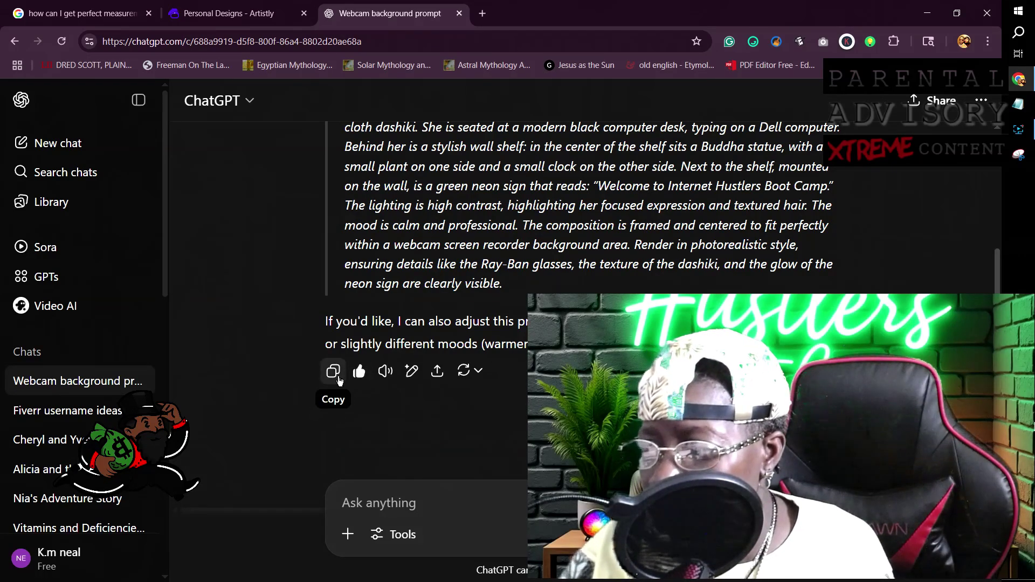
click(335, 378)
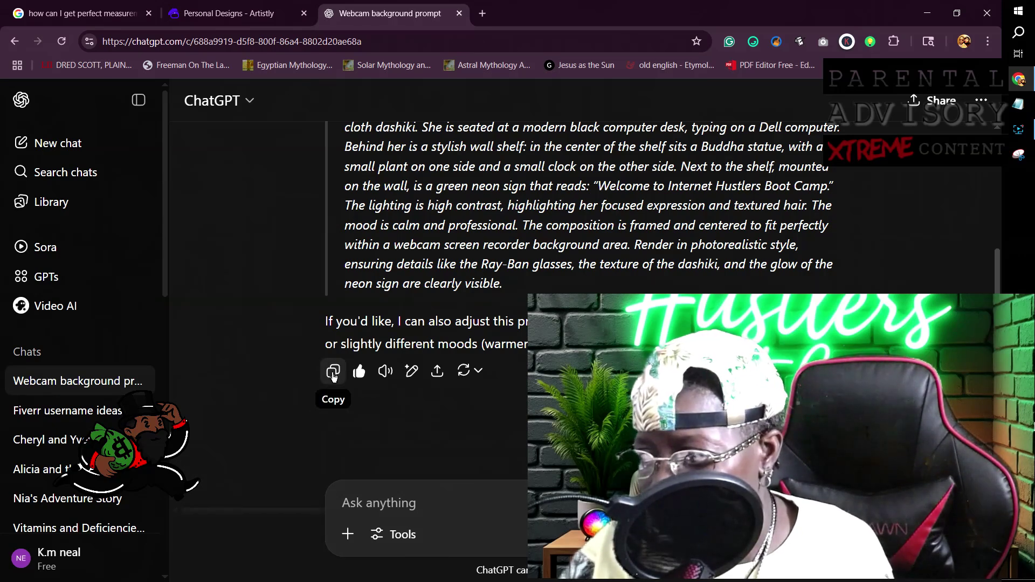
Step: Select and copy only the first prompt's body text, from "A photorealistic close-up scene" to "clearly visible.", leaving out the "Prompt:" heading
scroll(347, 372, up, 2)
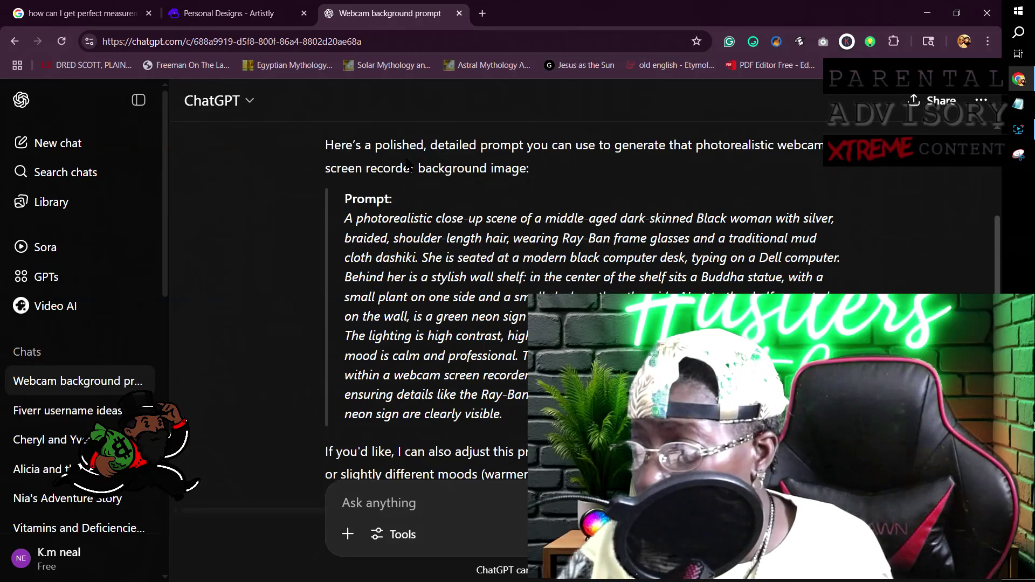
scroll(472, 316, down, 2)
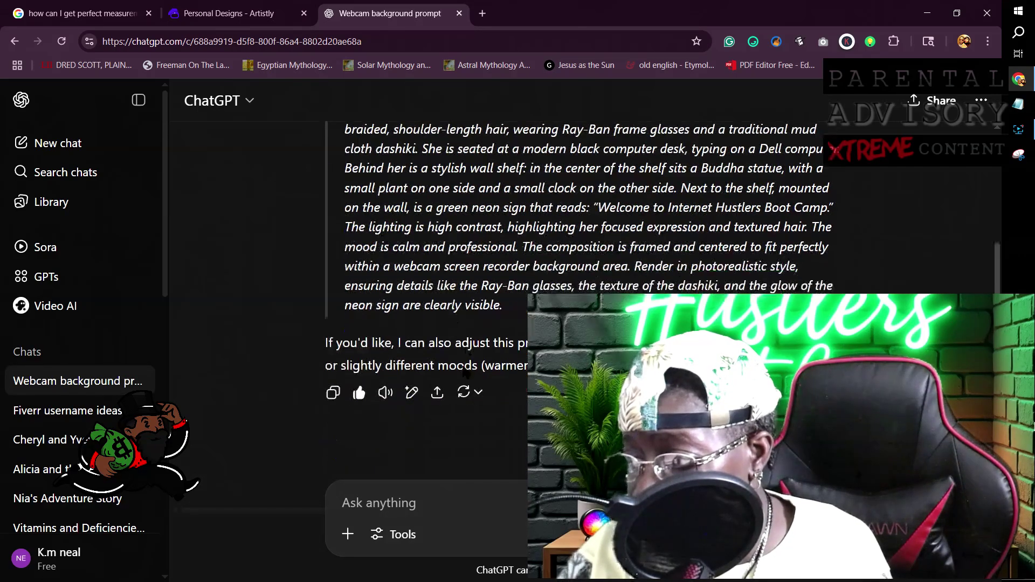
scroll(384, 345, up, 1)
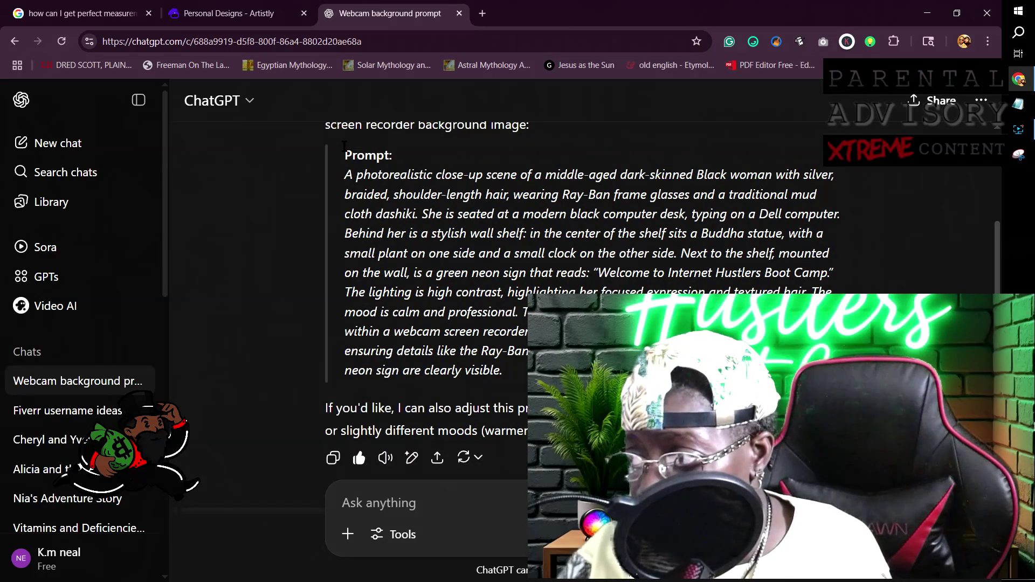
scroll(345, 174, up, 1)
drag(346, 174, 399, 197)
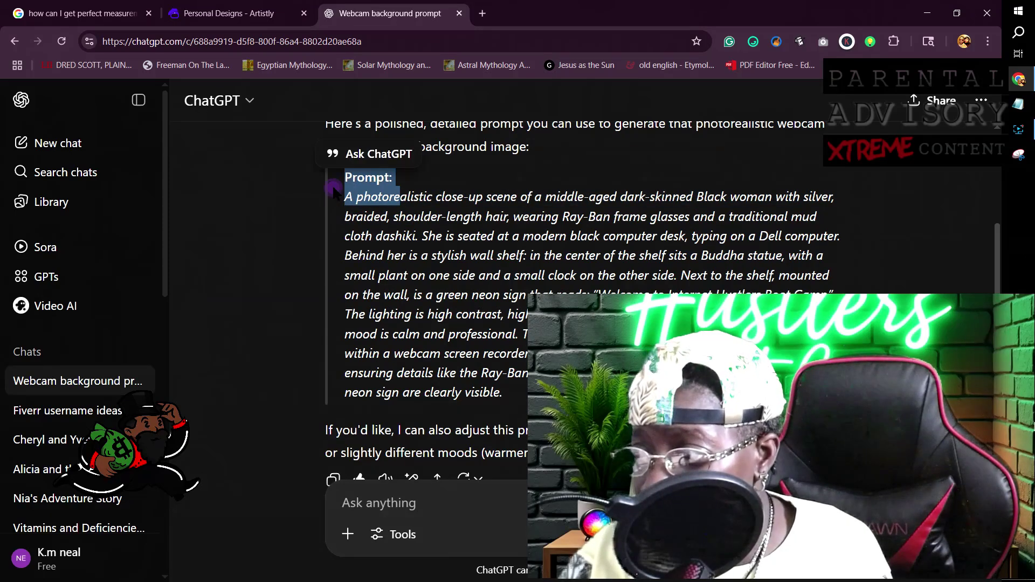
click(343, 199)
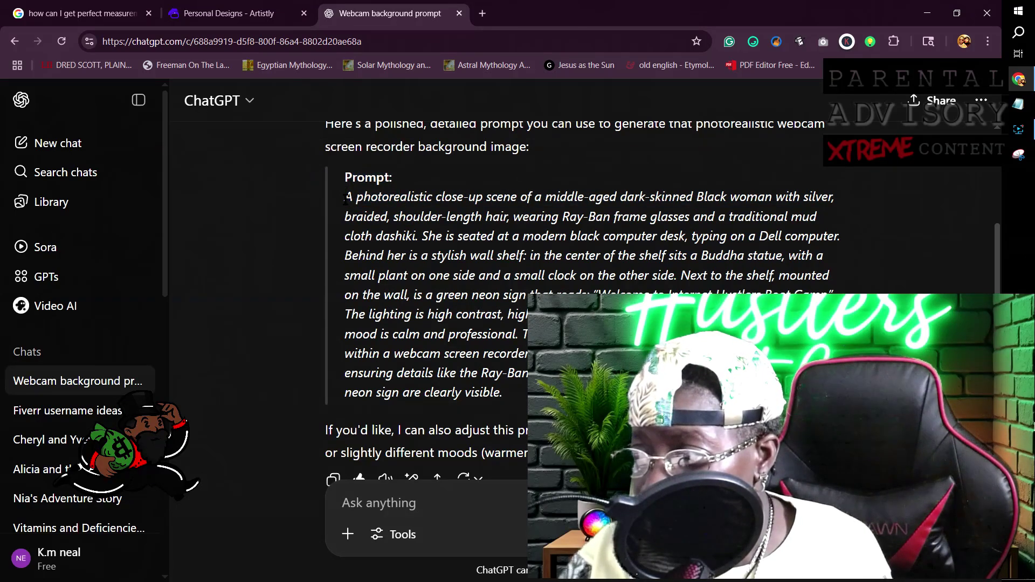
drag(345, 199, 504, 393)
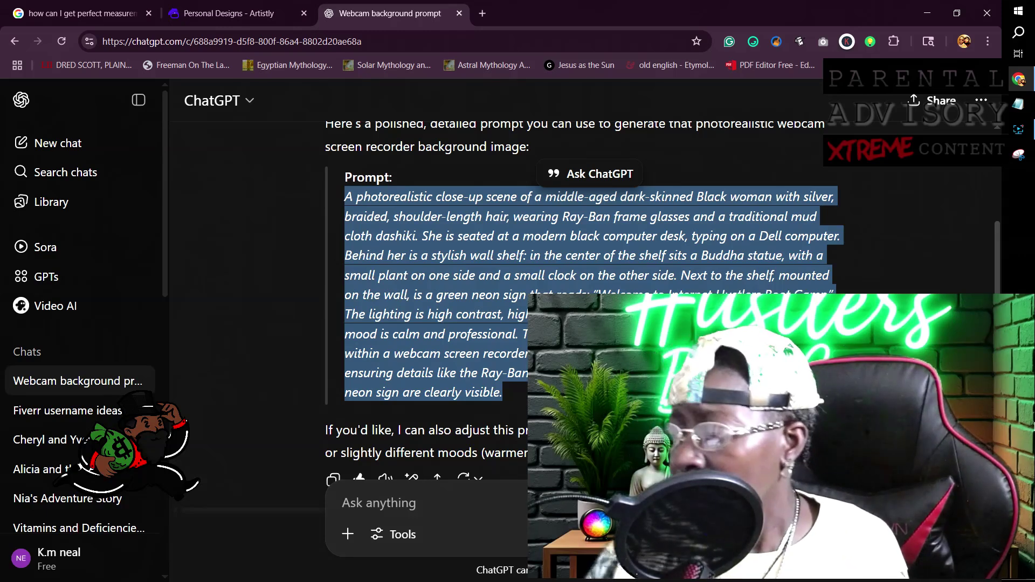
Step: Look over the Leonardo version of the prompt further down the chat and return to the first prompt
scroll(585, 304, down, 5)
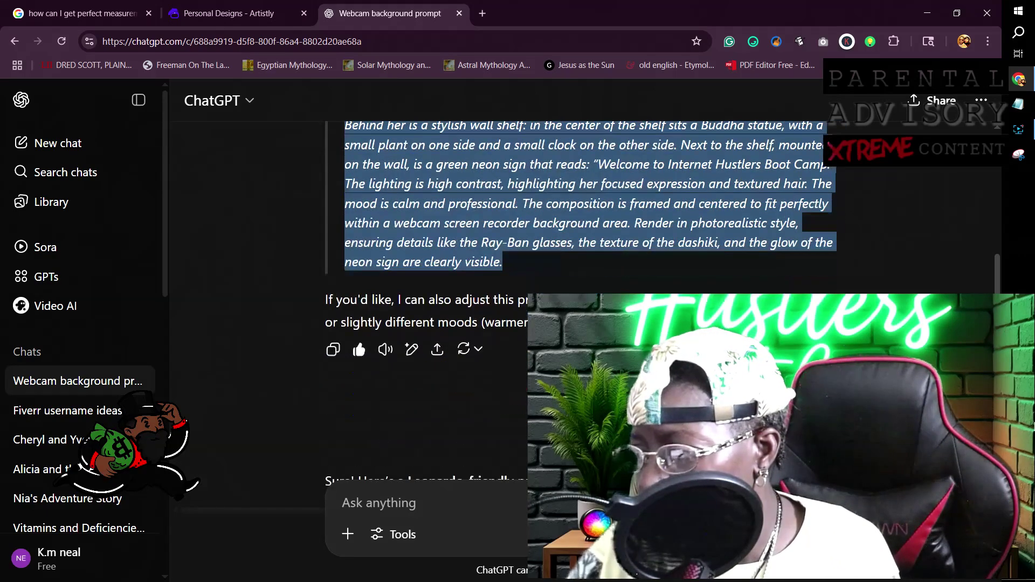
scroll(488, 397, down, 4)
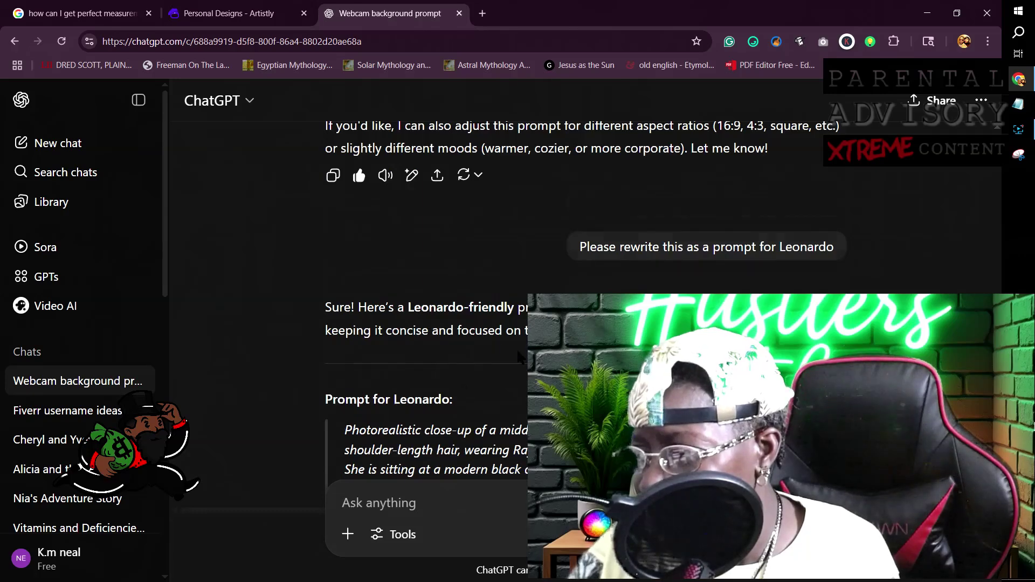
scroll(485, 360, down, 1)
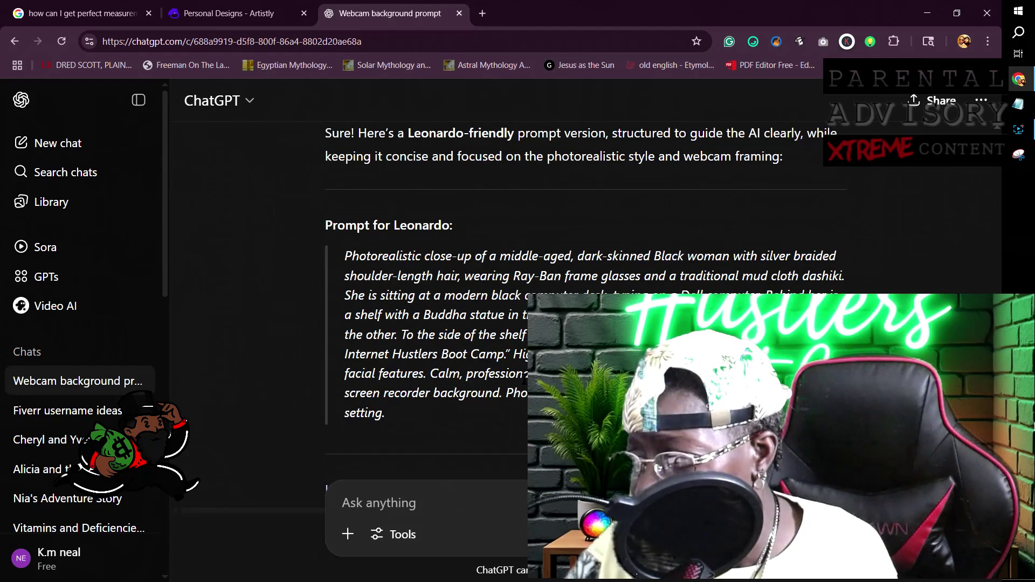
scroll(524, 379, up, 4)
drag(503, 132, 345, 124)
scroll(486, 269, up, 3)
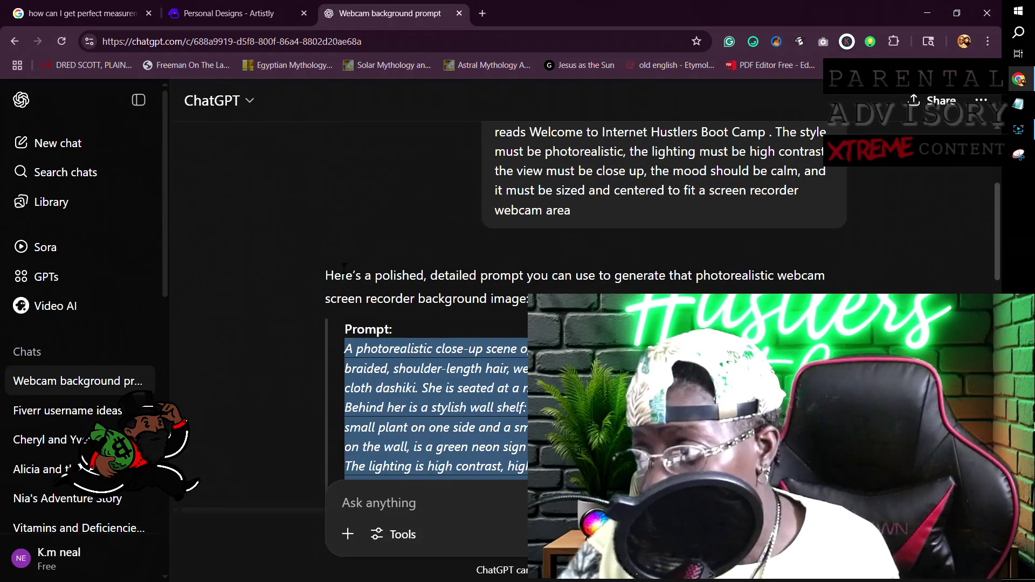
Step: Switch to Artistly, open AI Image Designer v5 and choose the first design category, the one with the pencil symbol
click(240, 21)
mouse_move(410, 372)
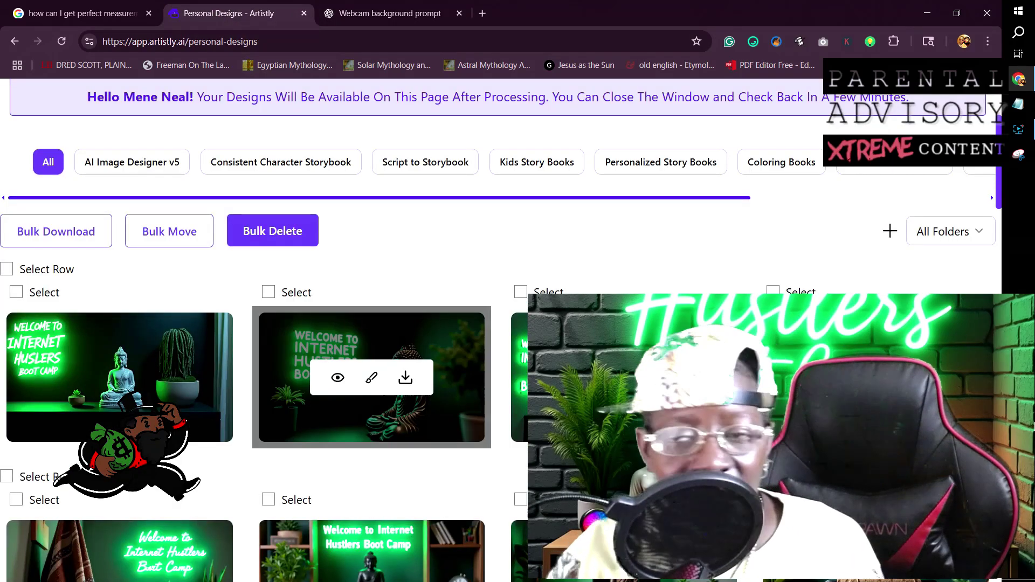
scroll(419, 381, up, 3)
scroll(424, 417, up, 1)
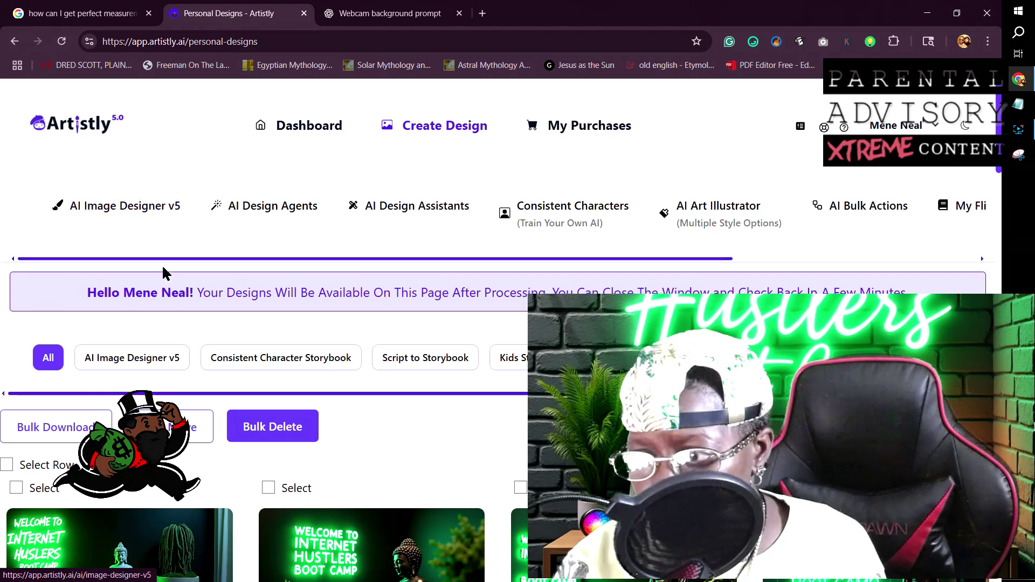
click(125, 208)
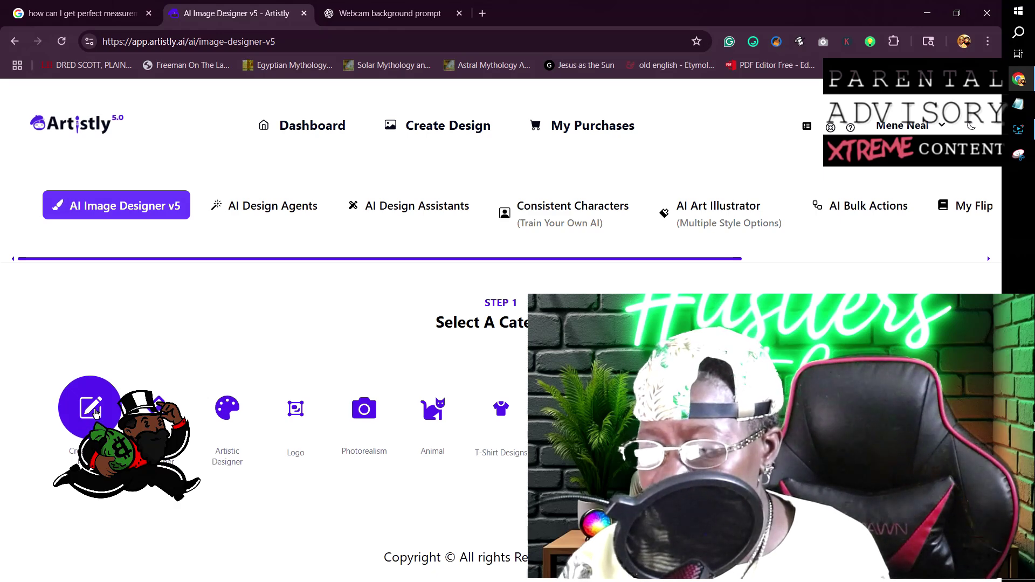
click(92, 411)
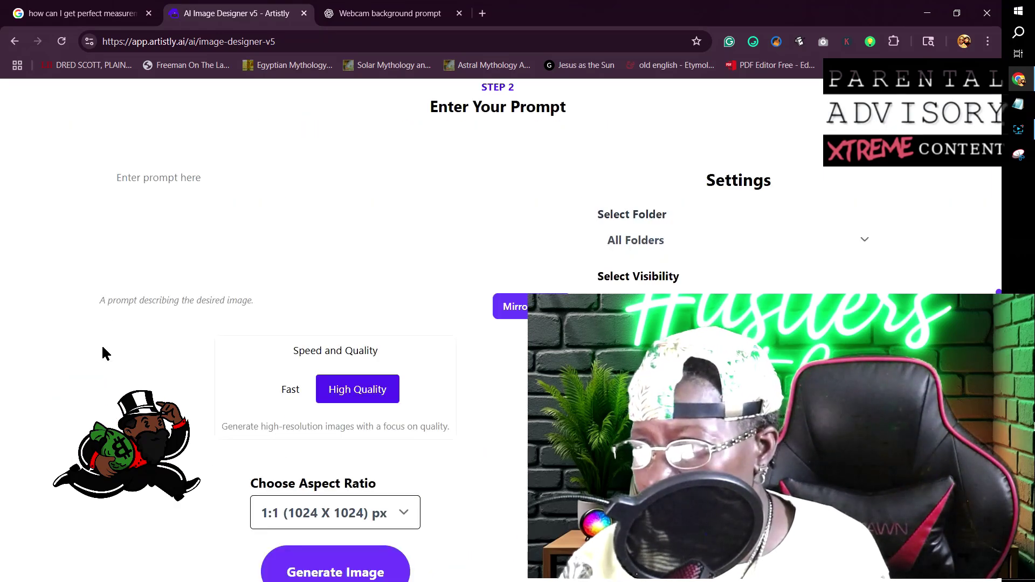
Step: Paste the copied webcam background prompt as the image prompt and have the AI rewrite it in more detail
click(153, 177)
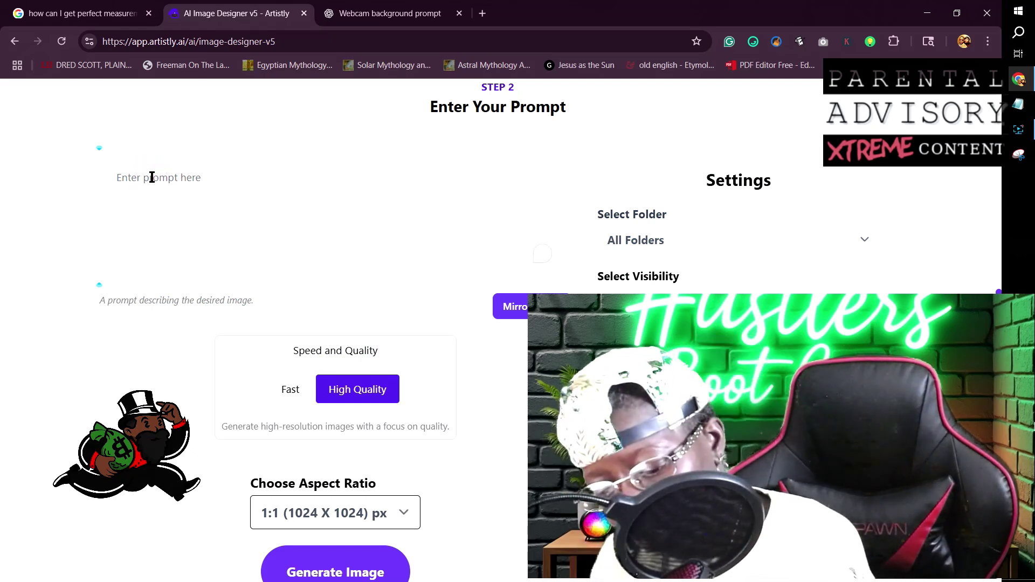
key(ctrl+v)
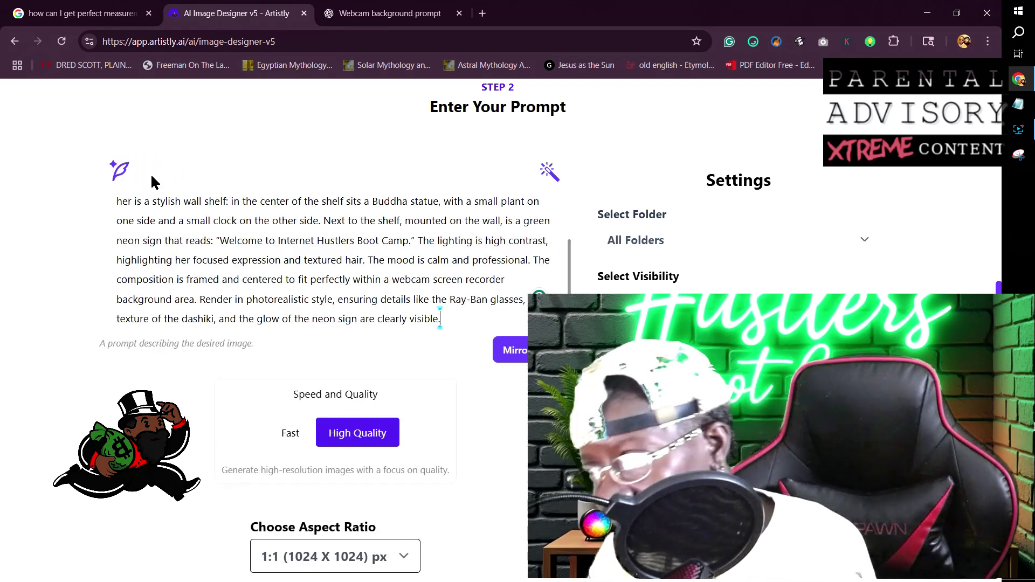
click(124, 172)
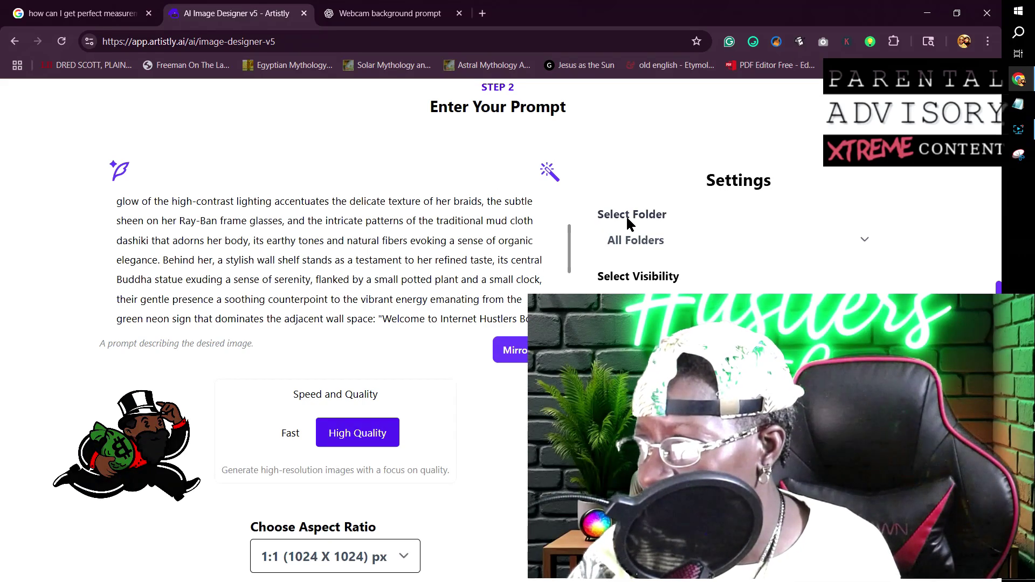
Step: Check the available folder choices and view the visibility, quantity and aspect ratio settings for the image
click(862, 238)
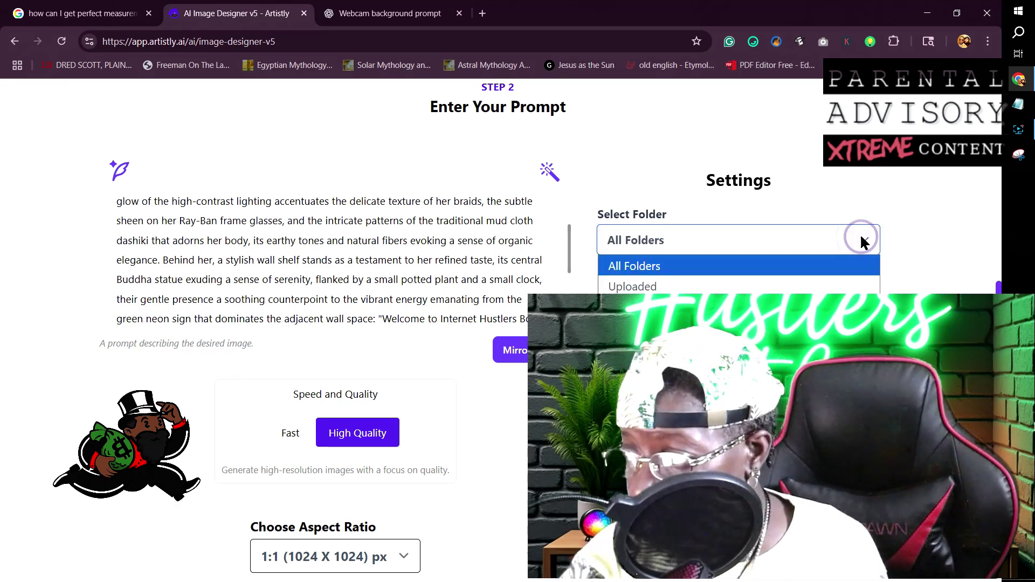
click(819, 193)
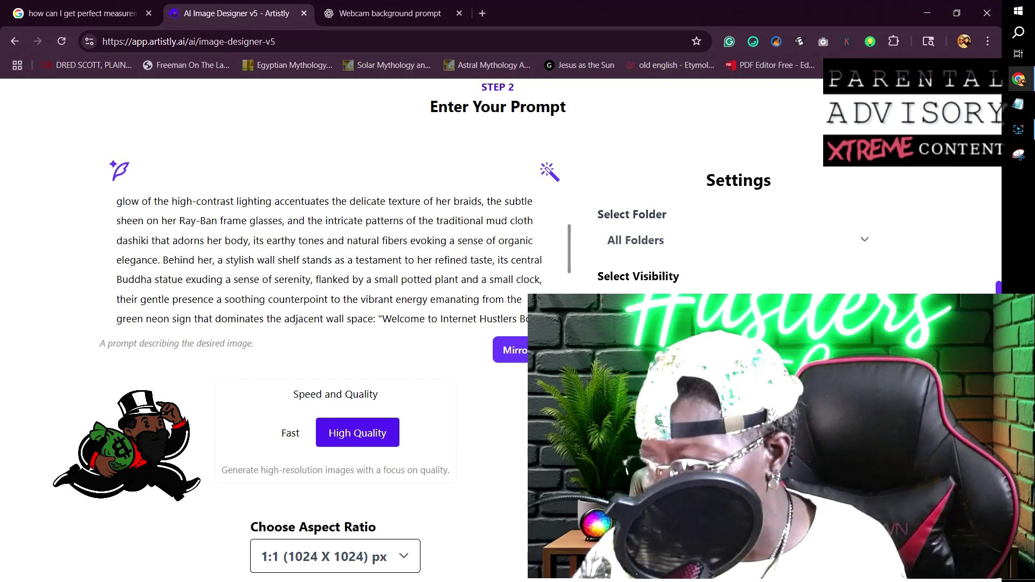
scroll(469, 476, down, 2)
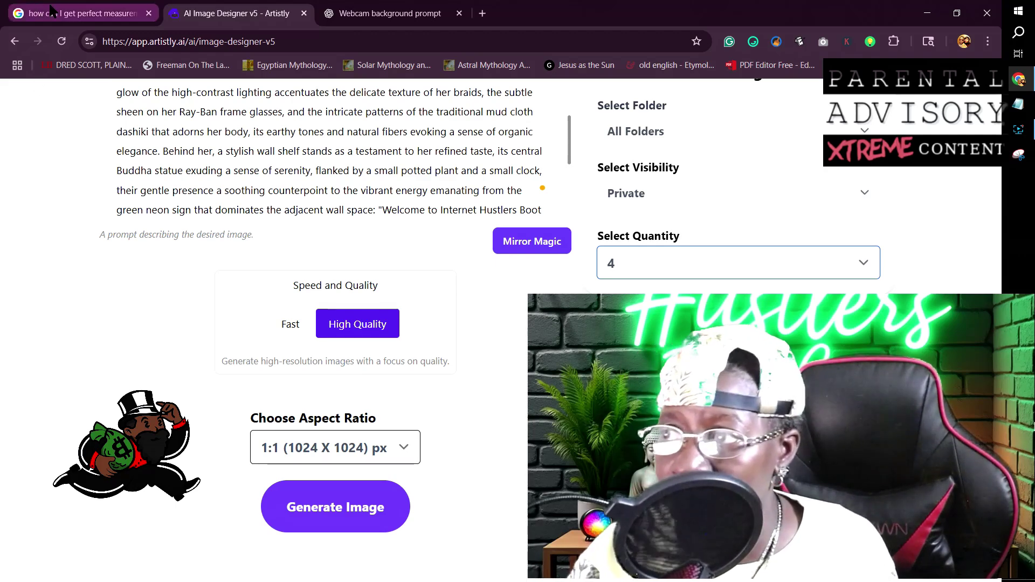
Step: Check the Google results on webcam backdrop measurements, return to Artistly, and generate the images in 16:9 (1344 X 768)
click(86, 20)
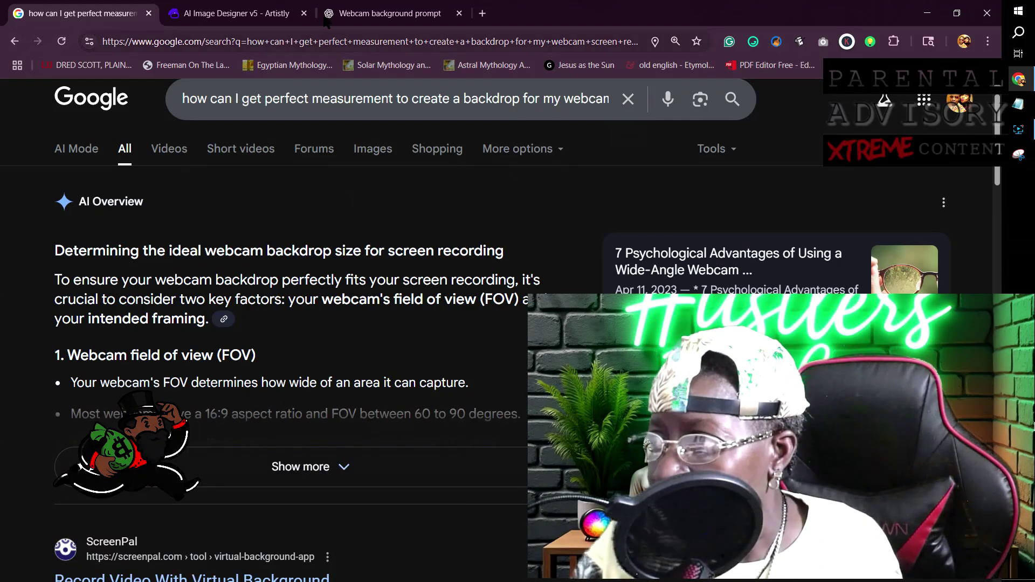
click(240, 20)
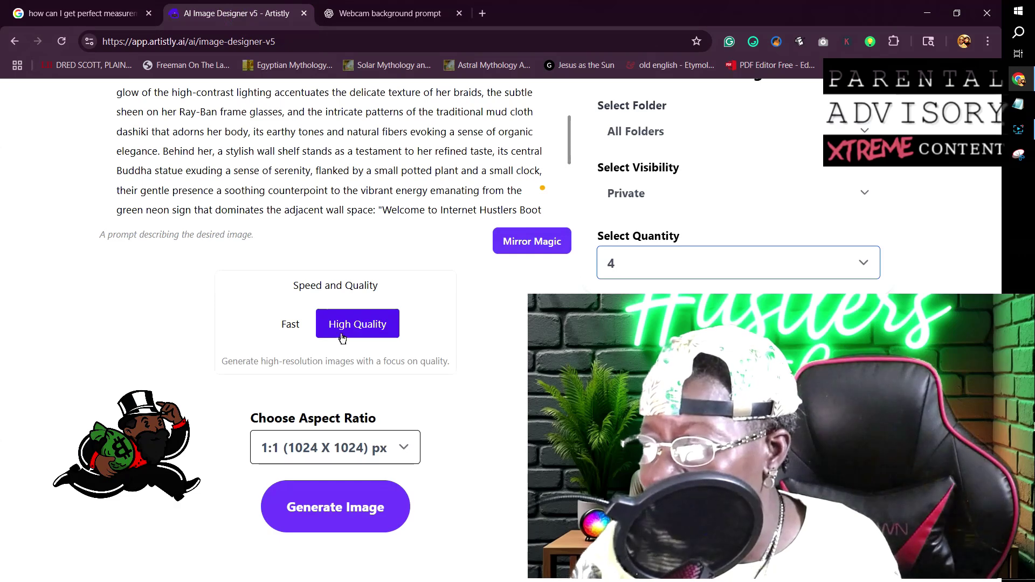
click(404, 448)
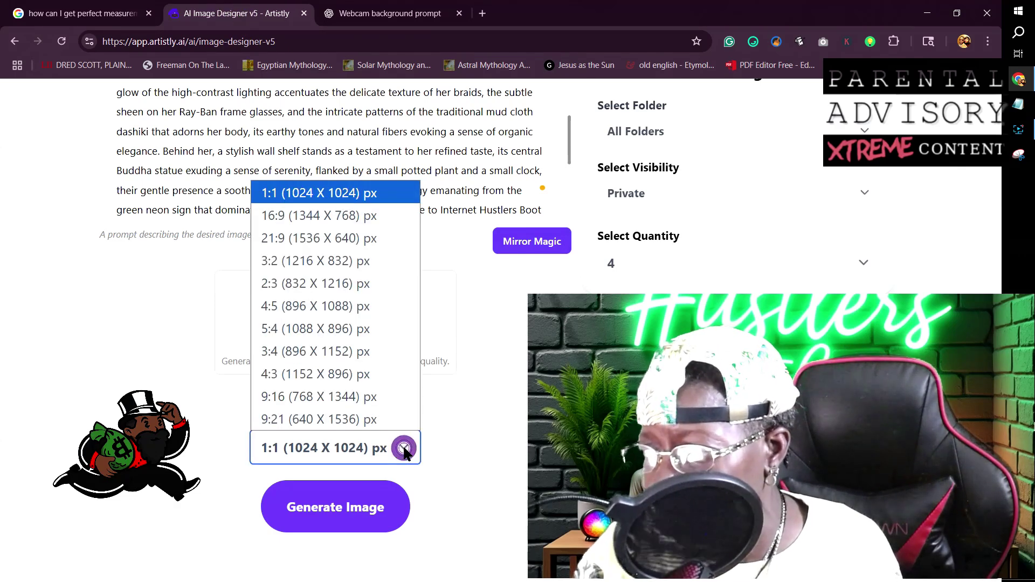
click(297, 218)
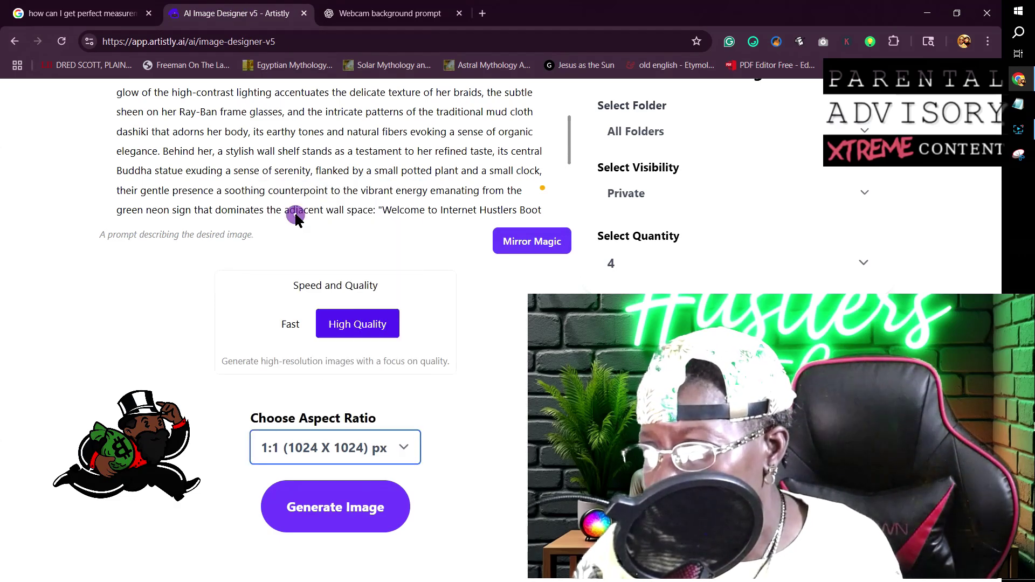
click(327, 509)
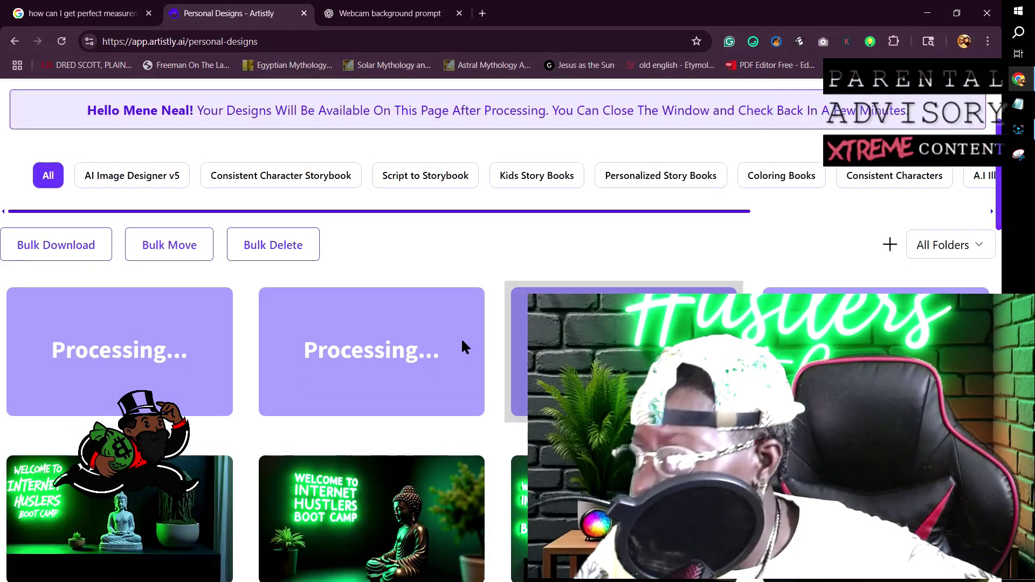
Step: Look through the earlier neon sign and Buddha background images in the personal designs
mouse_move(99, 370)
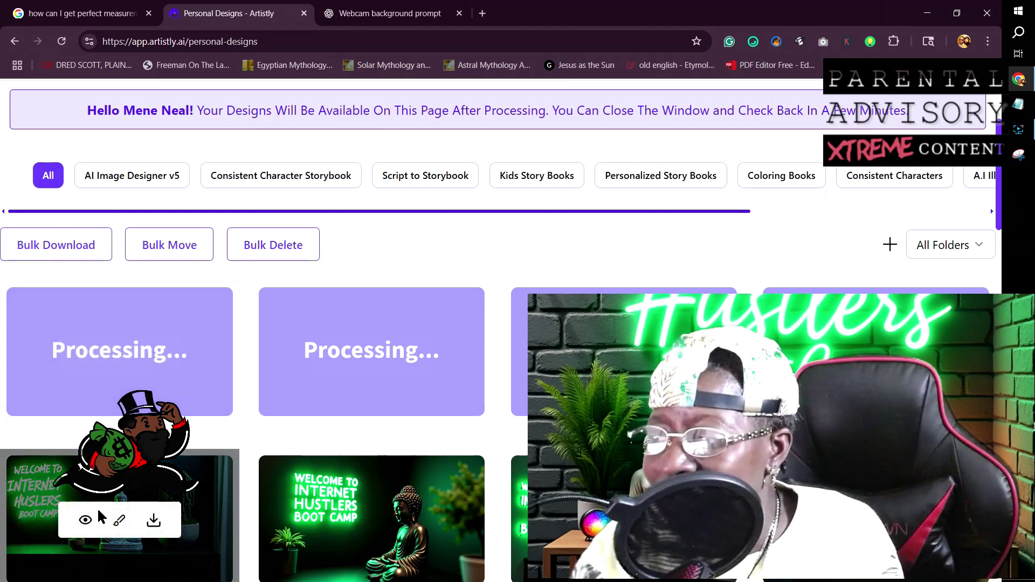
scroll(101, 518, down, 3)
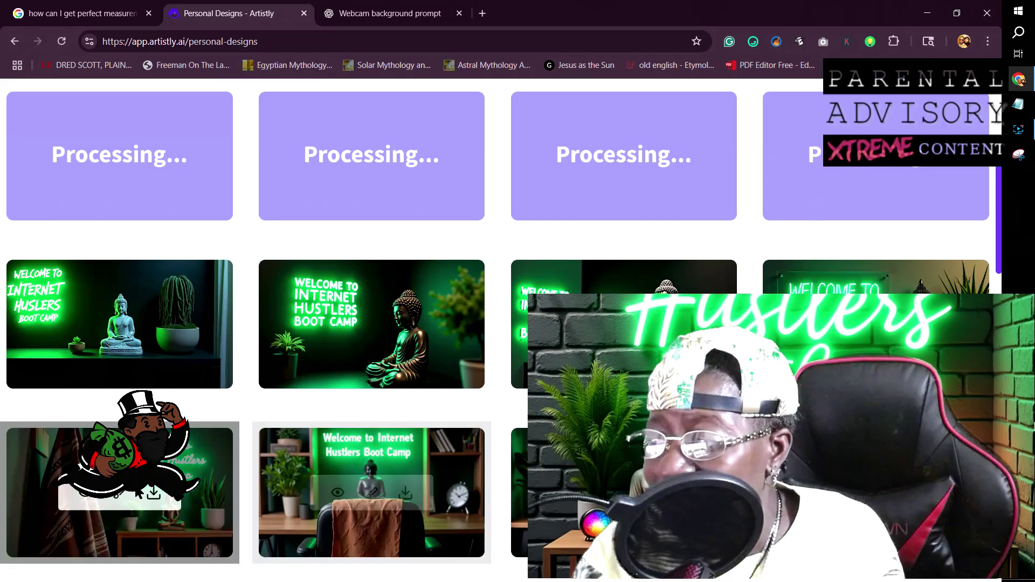
scroll(348, 513, down, 2)
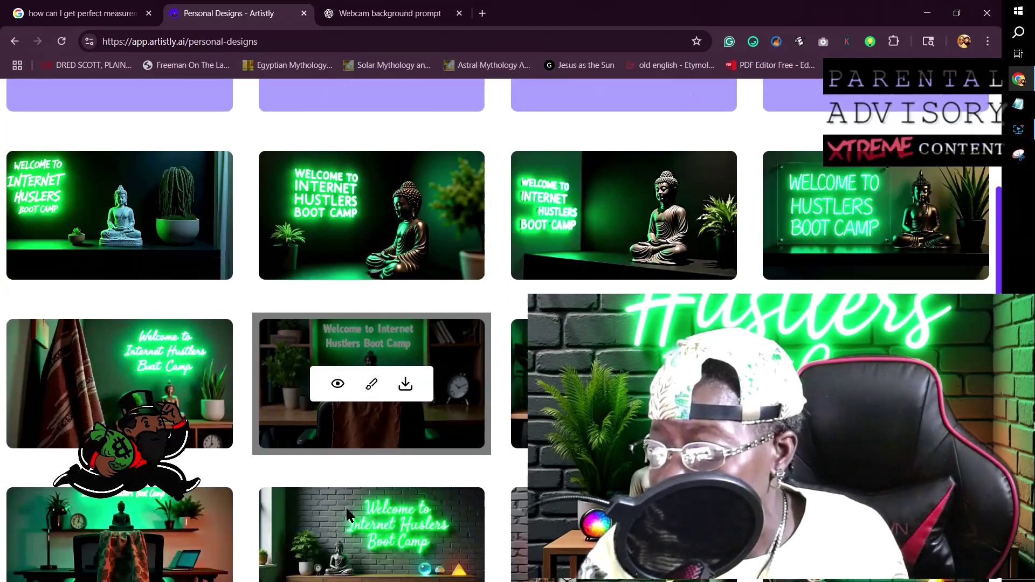
scroll(346, 507, down, 3)
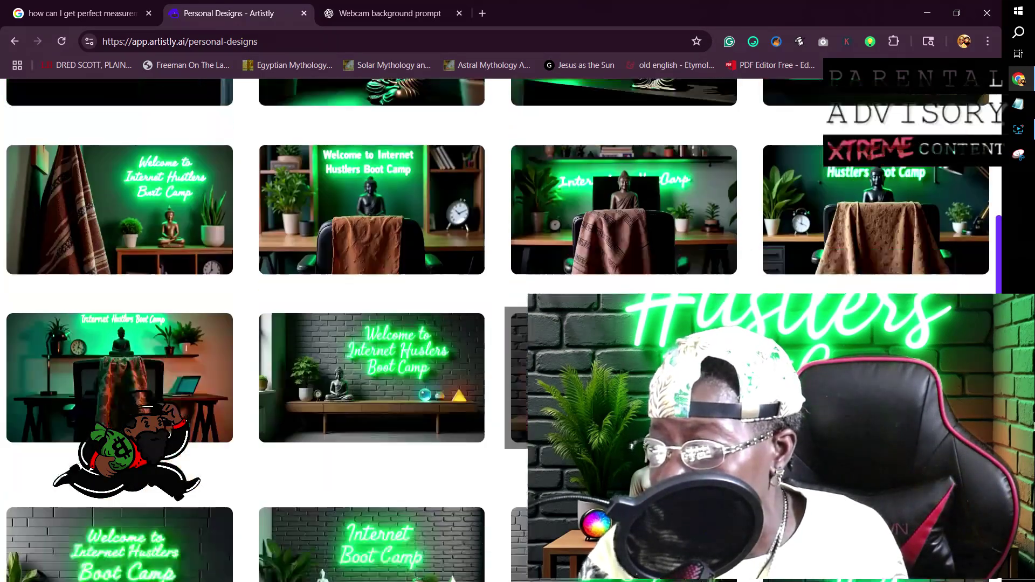
scroll(448, 474, down, 2)
scroll(269, 273, up, 4)
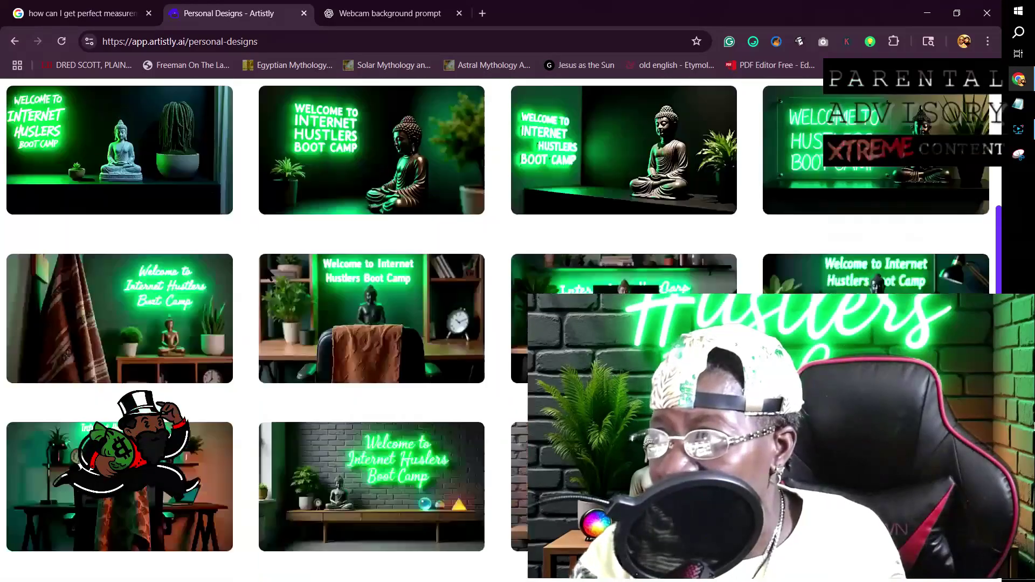
scroll(268, 274, up, 8)
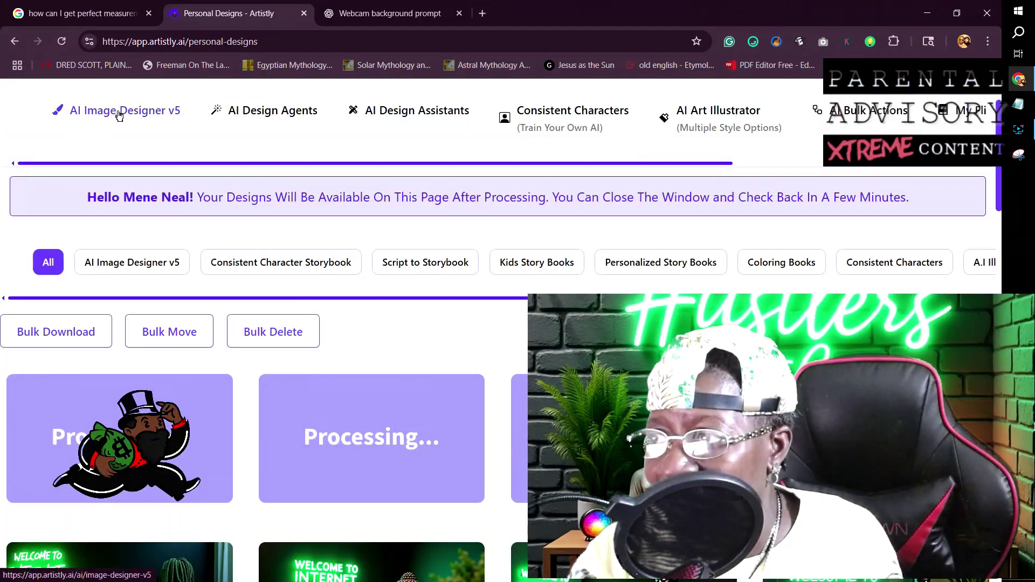
Step: Reopen AI Image Designer v5 with the second category, paste the copied webcam background prompt and enable the Prompt Enhancer
click(124, 111)
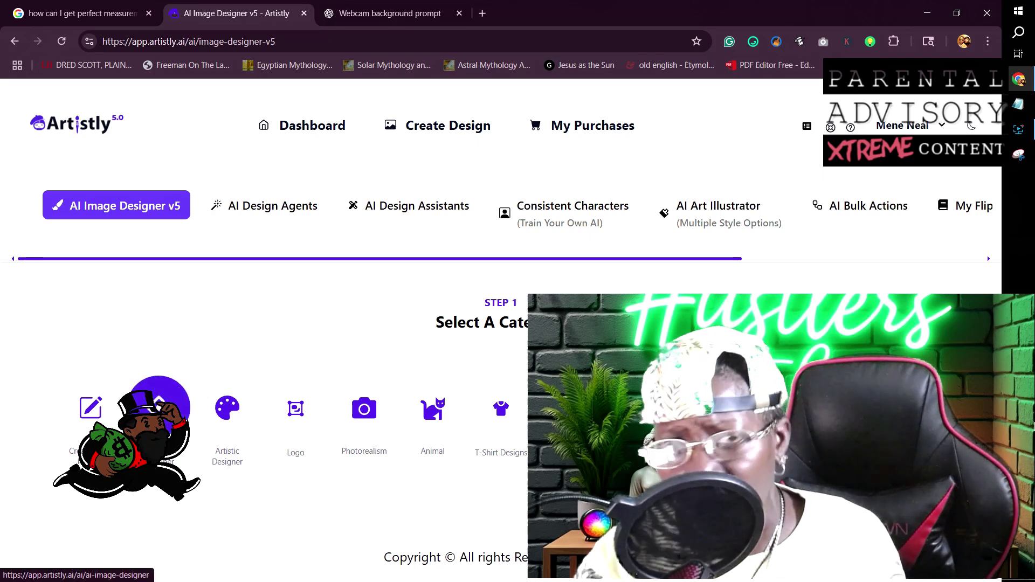
click(158, 408)
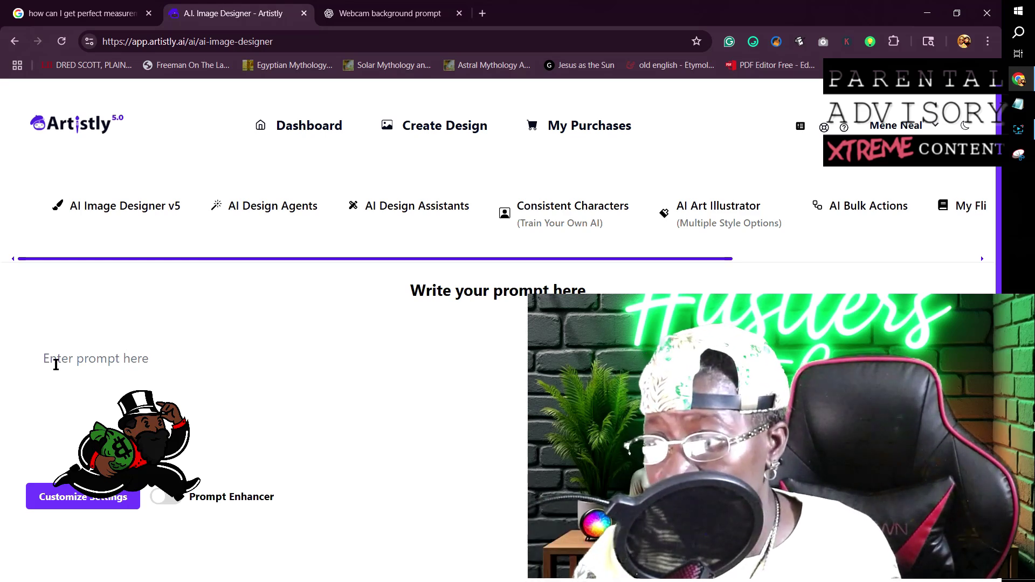
click(59, 359)
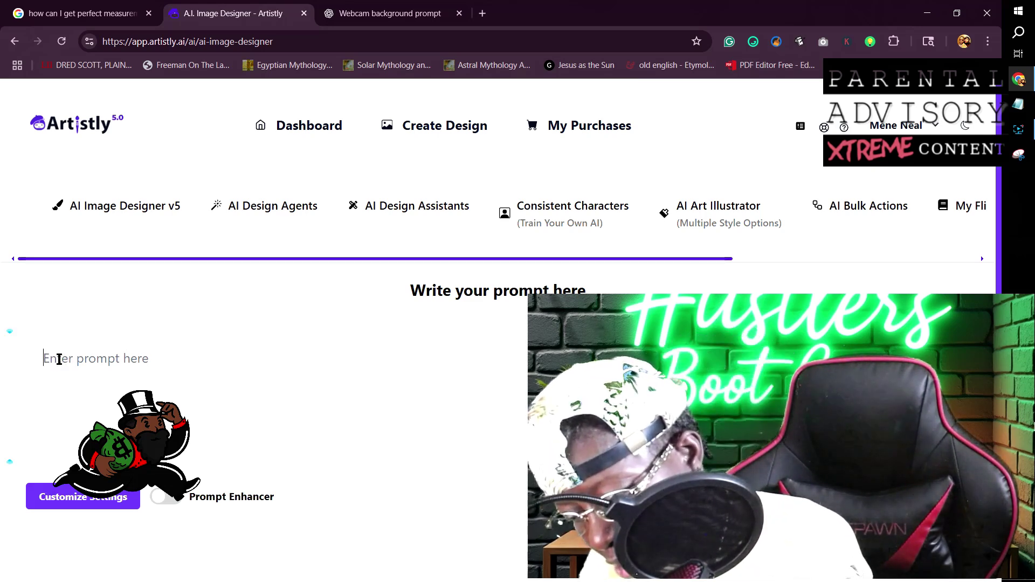
key(ctrl+v)
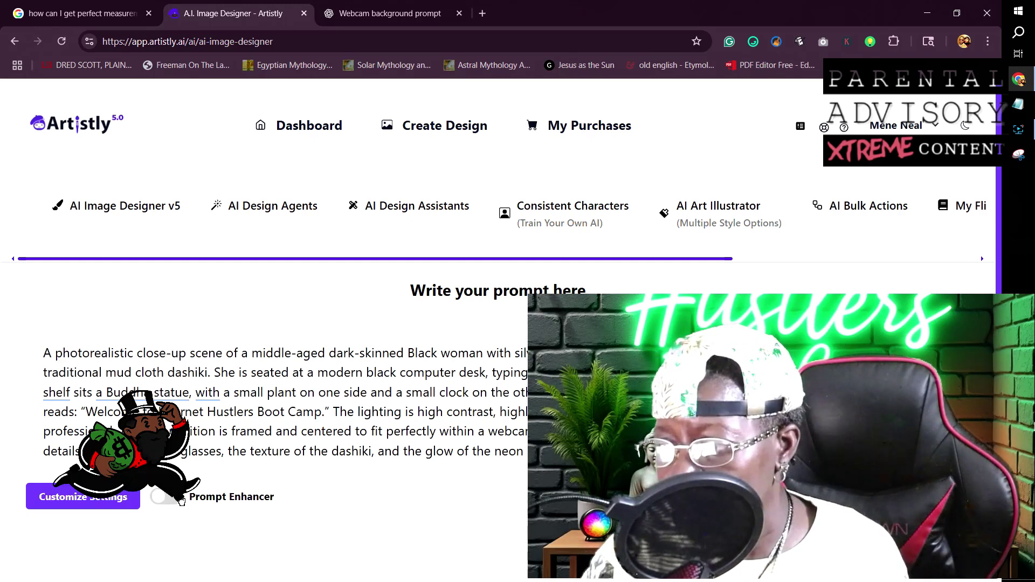
click(179, 499)
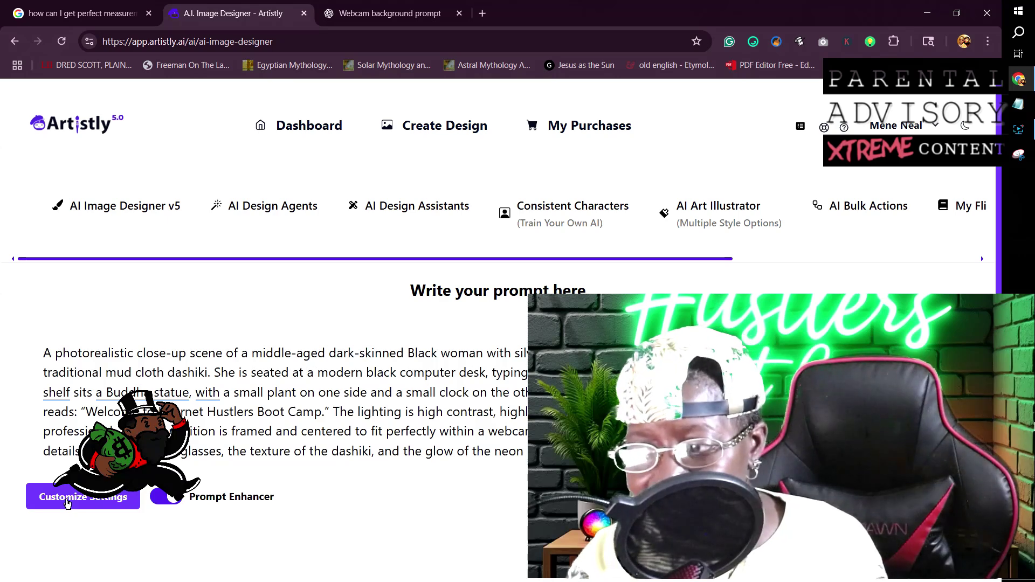
Step: Open the custom settings for the design and set the aspect ratio to 4:5 (896 X 1088)
click(67, 502)
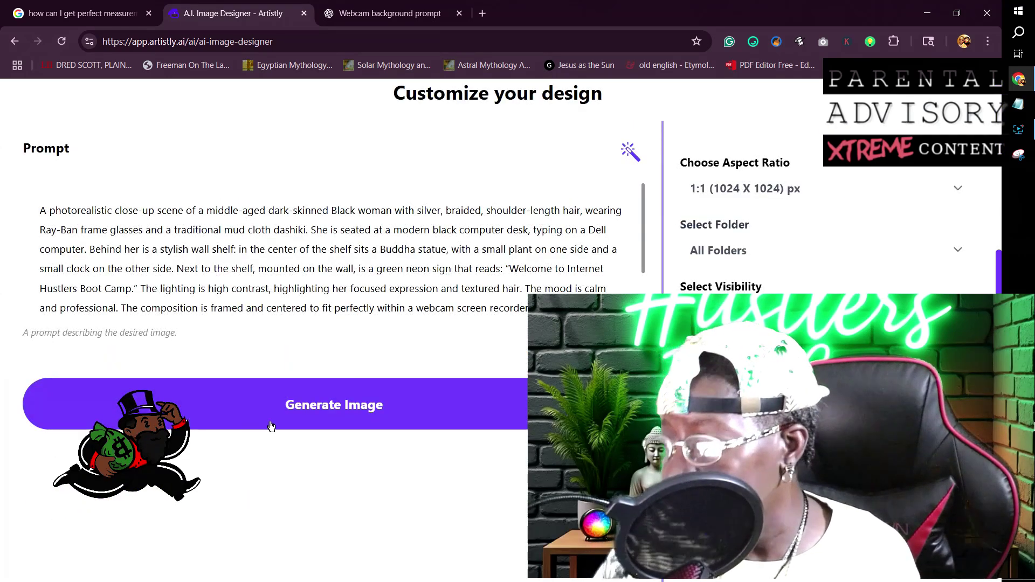
scroll(503, 370, down, 2)
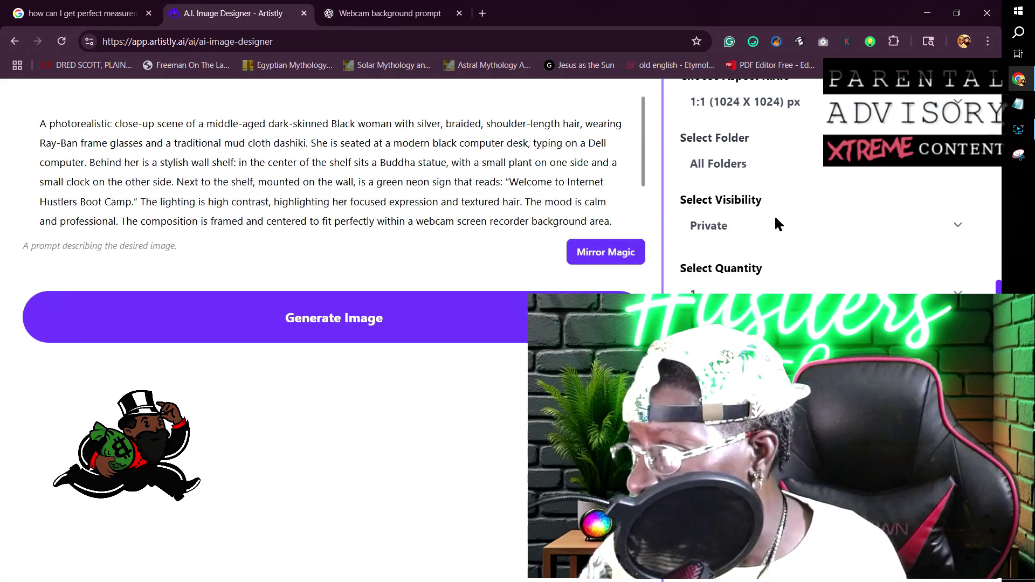
scroll(746, 286, up, 1)
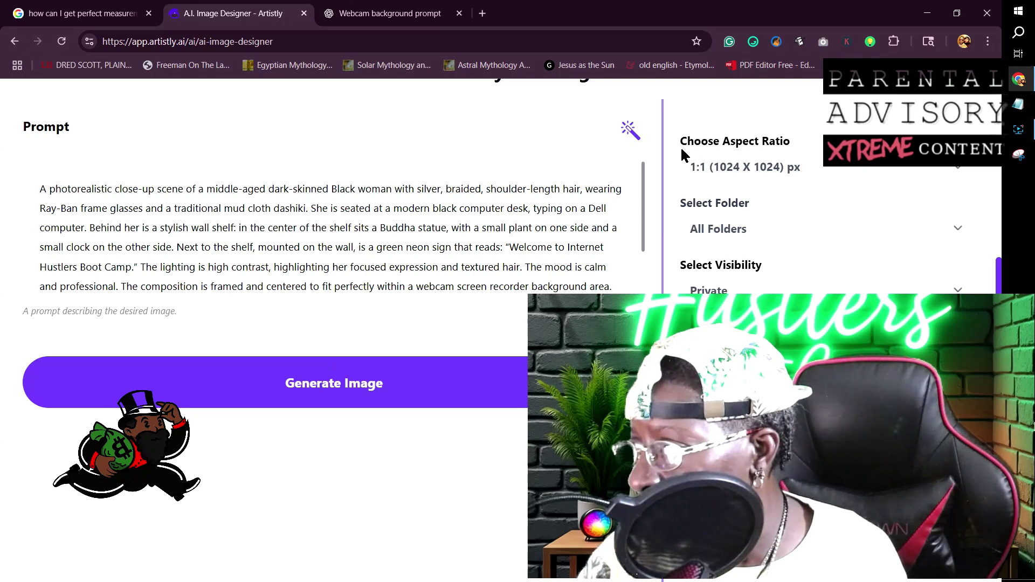
click(959, 168)
click(959, 168)
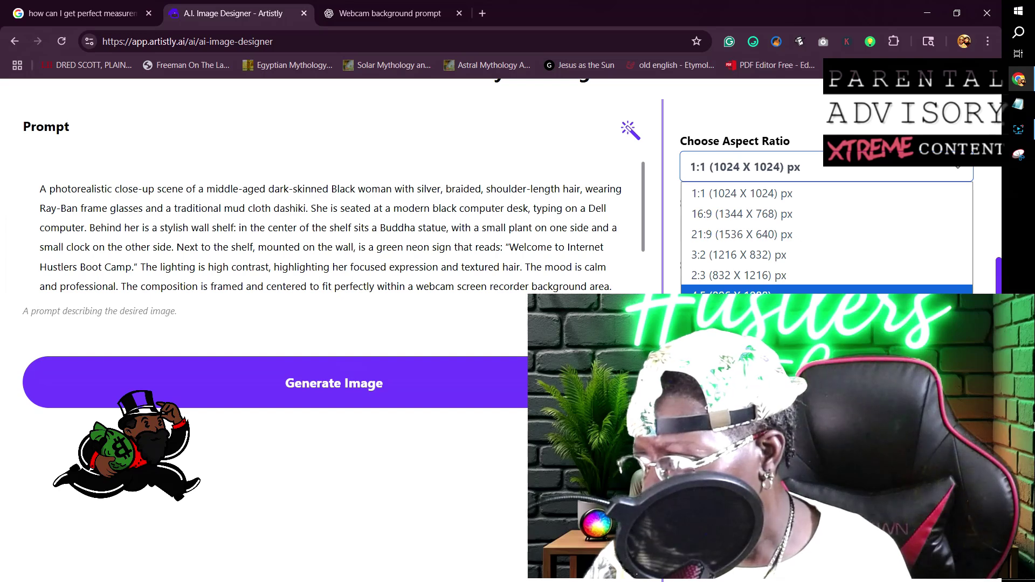
click(713, 291)
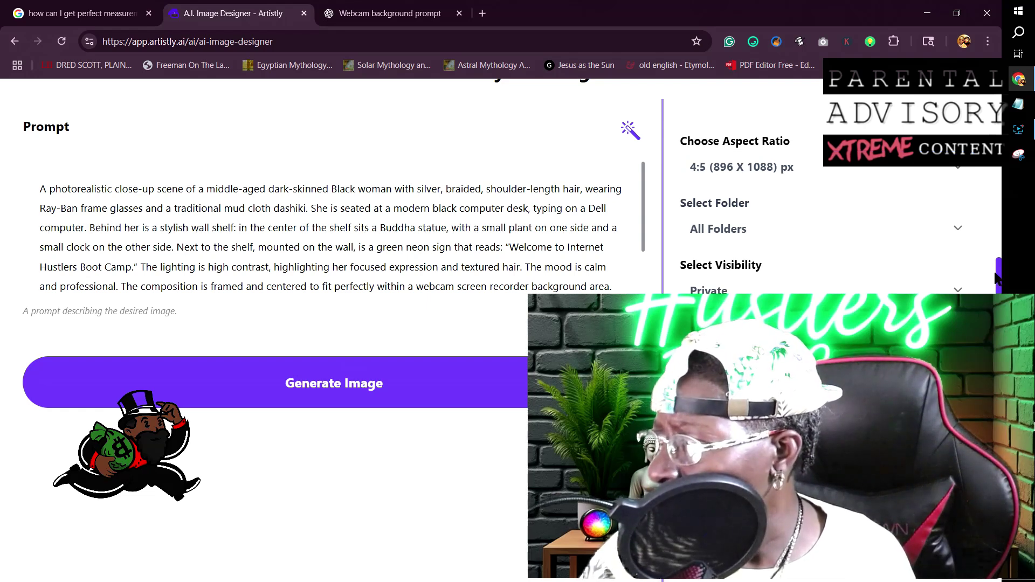
Step: Set the image quantity to 4 and the style to 3D Animated
scroll(334, 323, up, 3)
scroll(335, 323, down, 7)
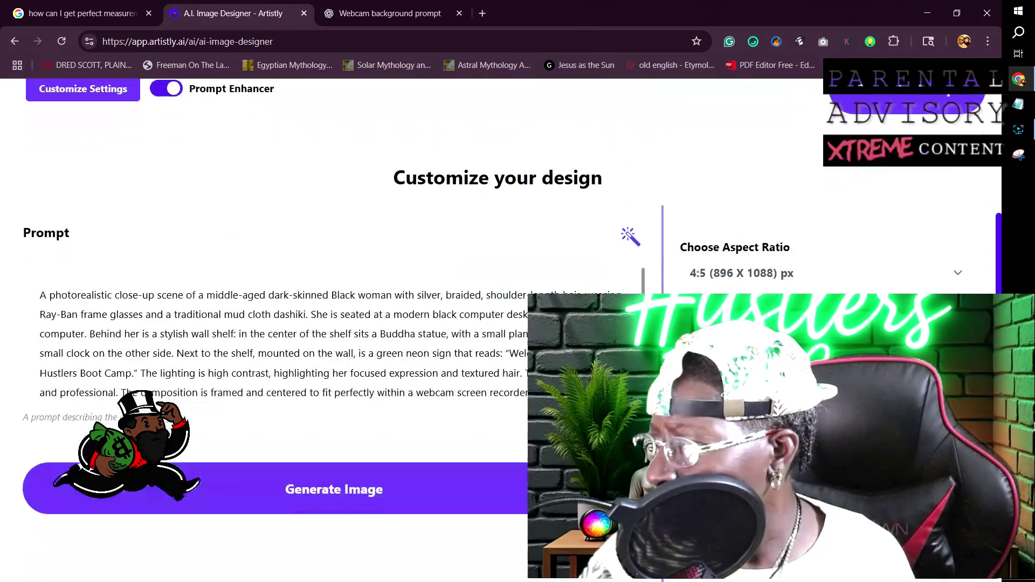
scroll(334, 324, down, 2)
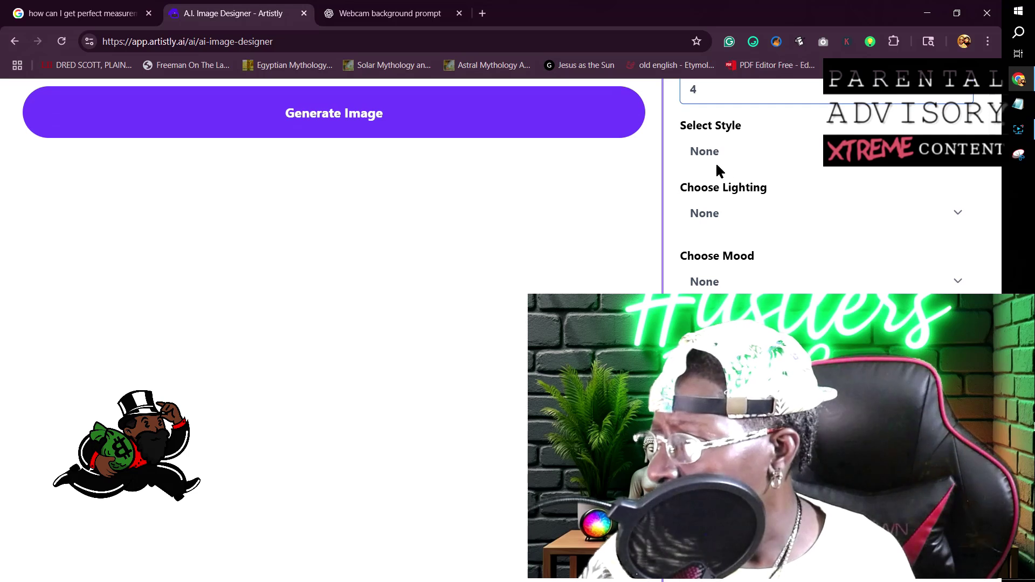
click(958, 151)
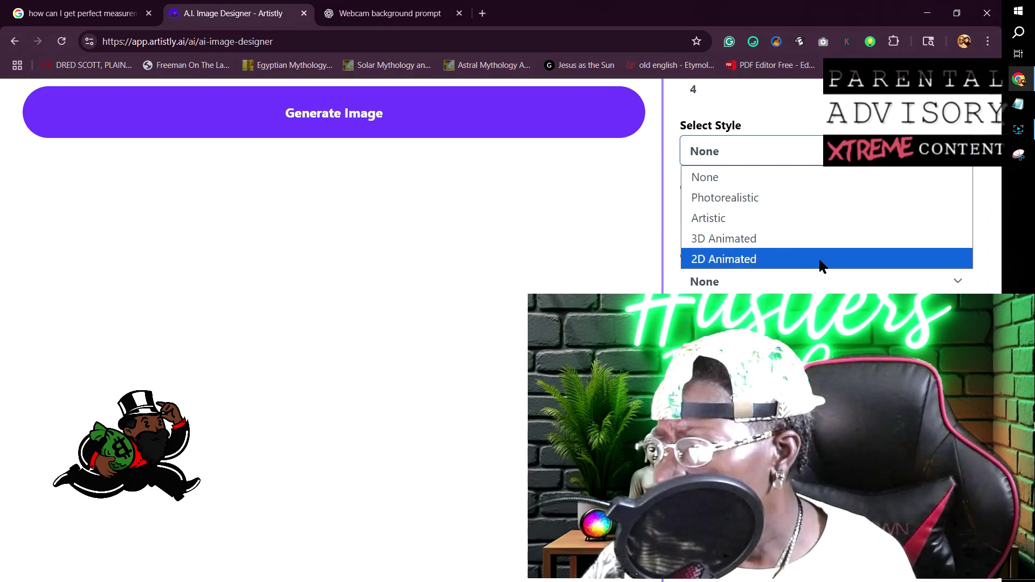
click(732, 244)
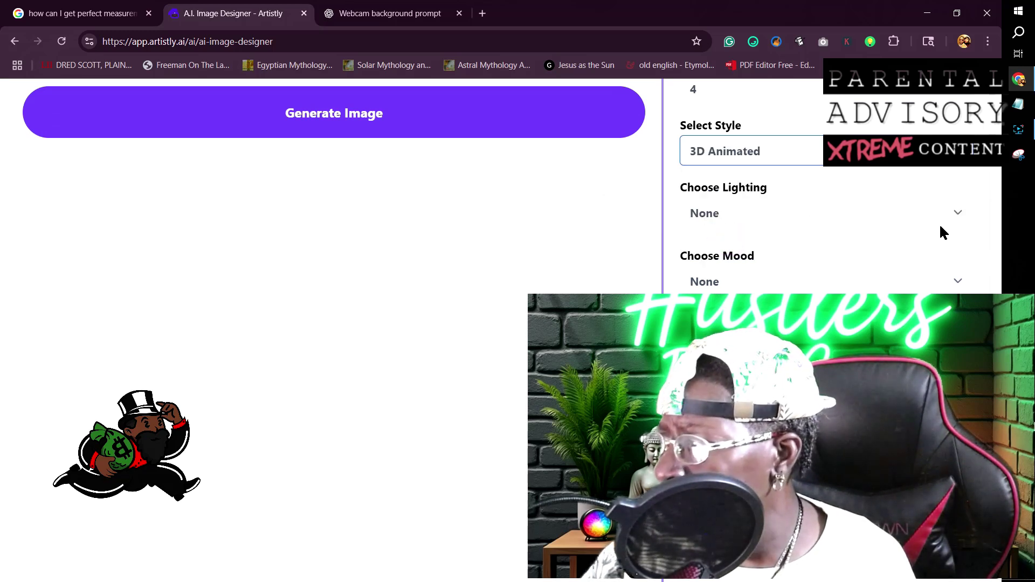
Step: Set the lighting to Natural and the mood to Calm
click(957, 213)
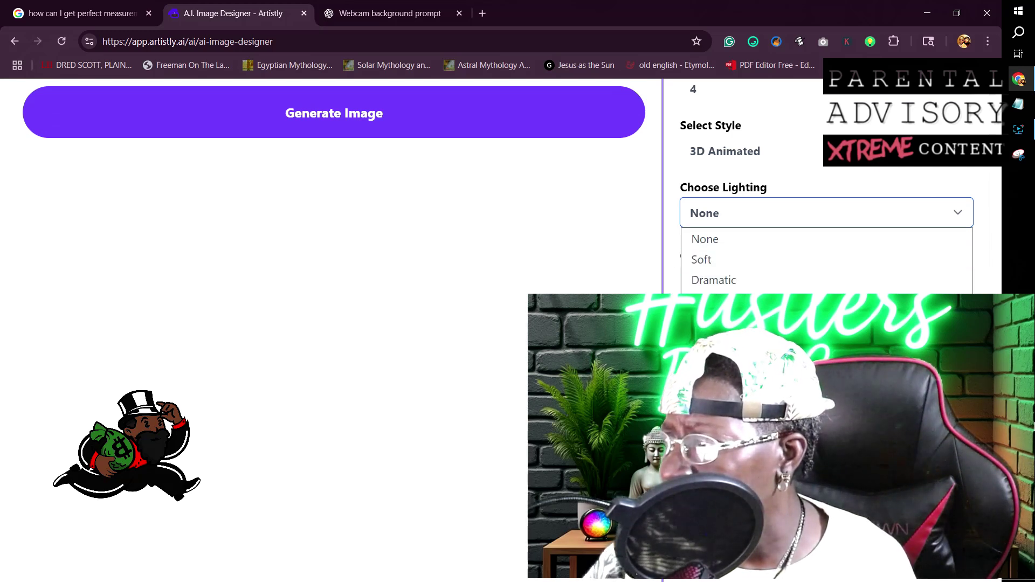
click(917, 300)
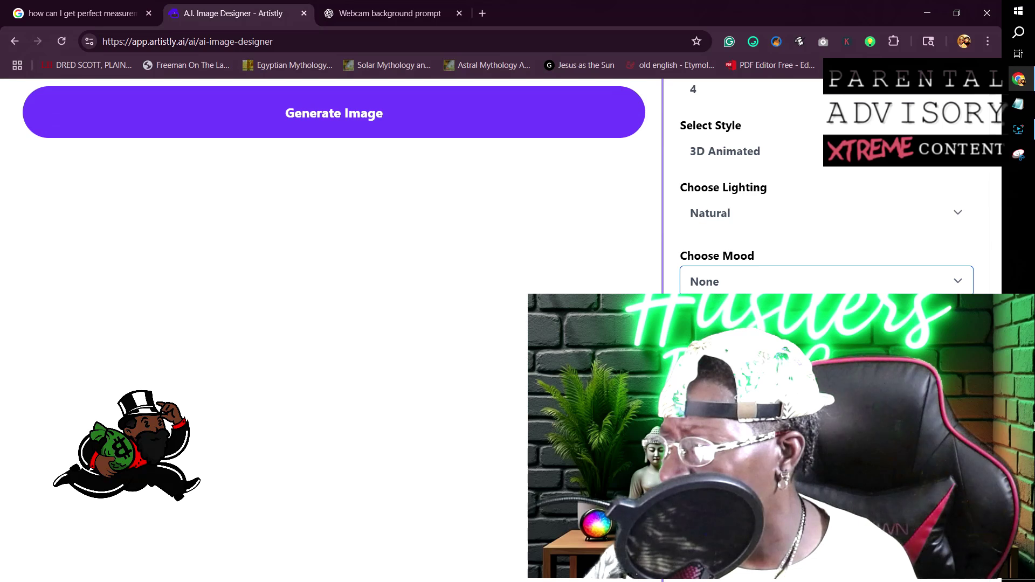
click(711, 380)
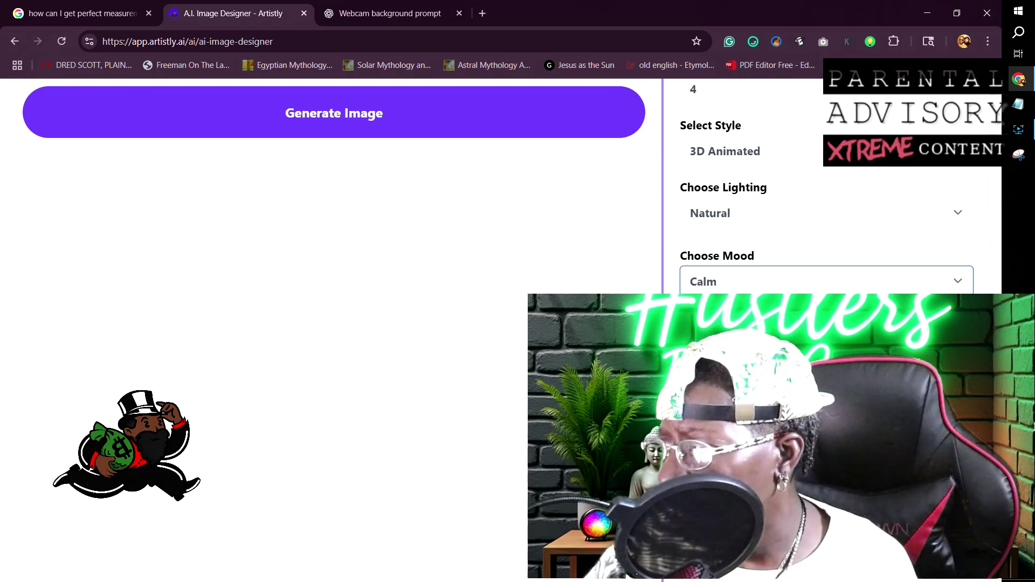
Step: Set the color palette to Pastel and the art medium to Ink
click(826, 350)
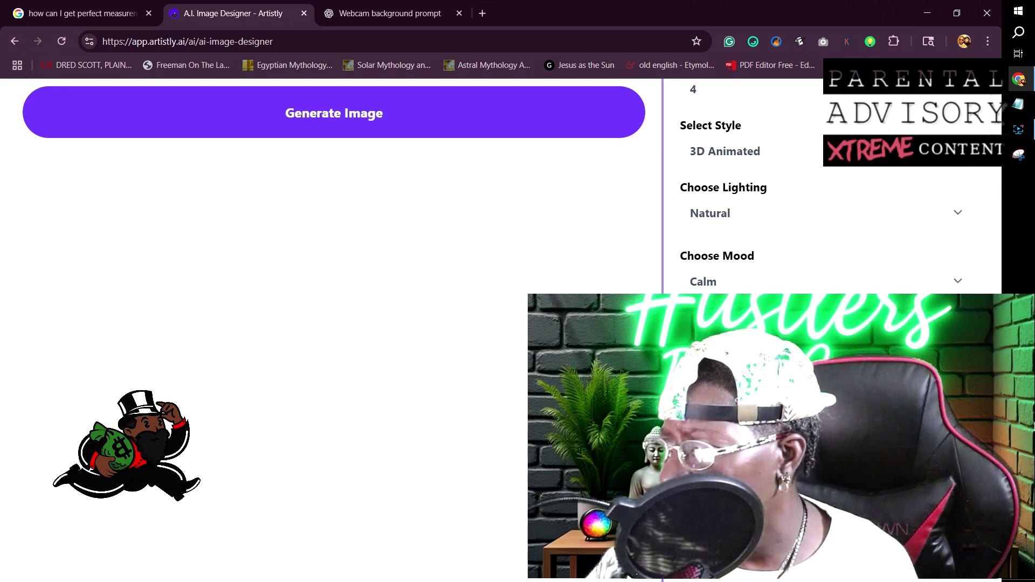
scroll(825, 302, down, 1)
scroll(964, 276, down, 1)
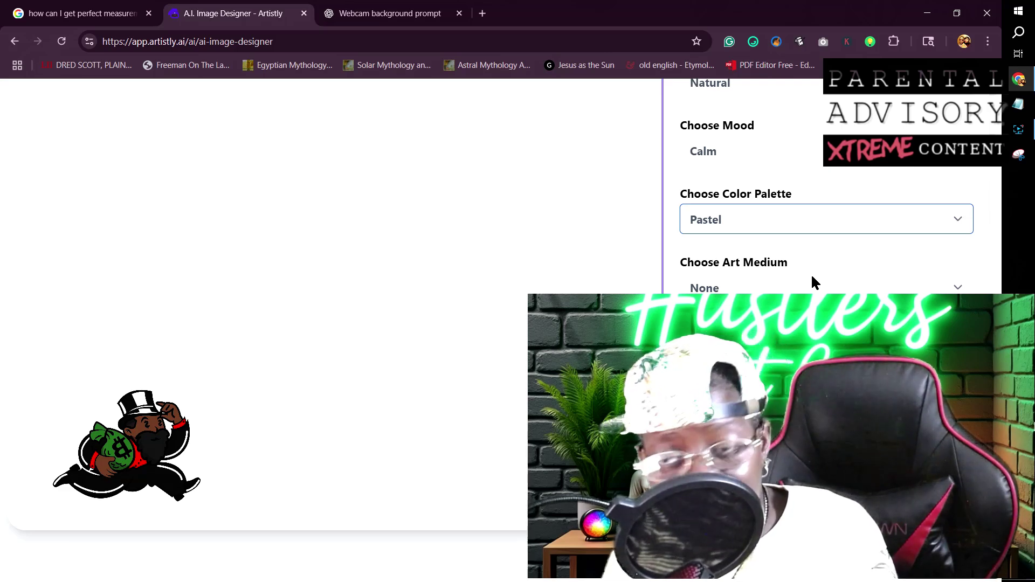
click(960, 286)
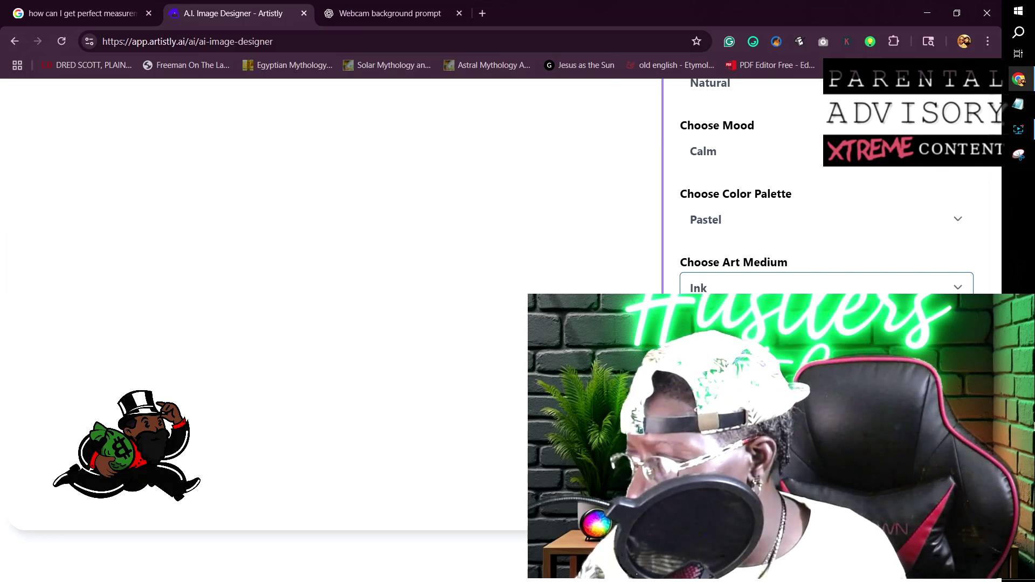
scroll(501, 331, down, 1)
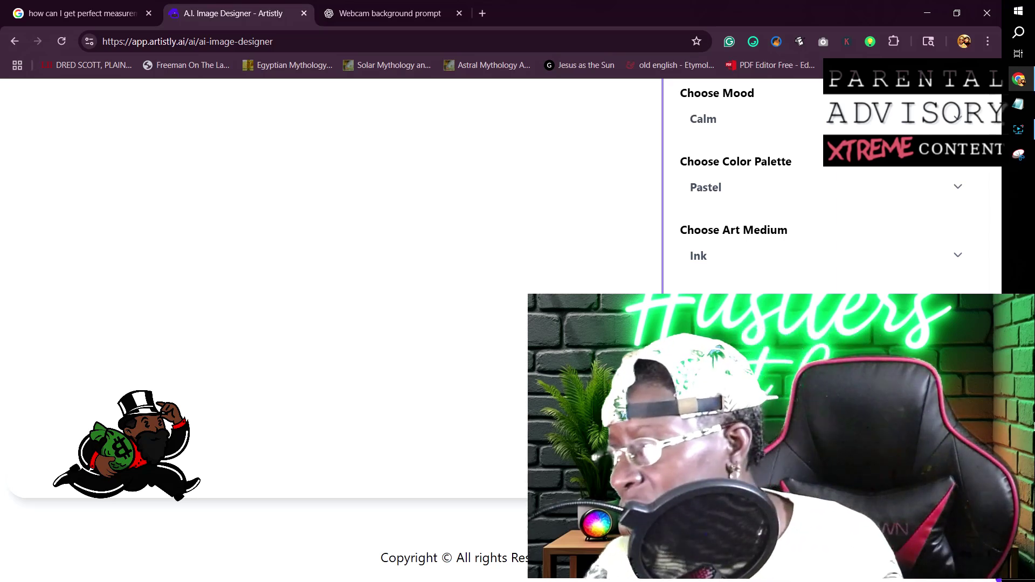
Step: Generate the images with the customized settings and look over the results in the personal designs
scroll(440, 315, up, 6)
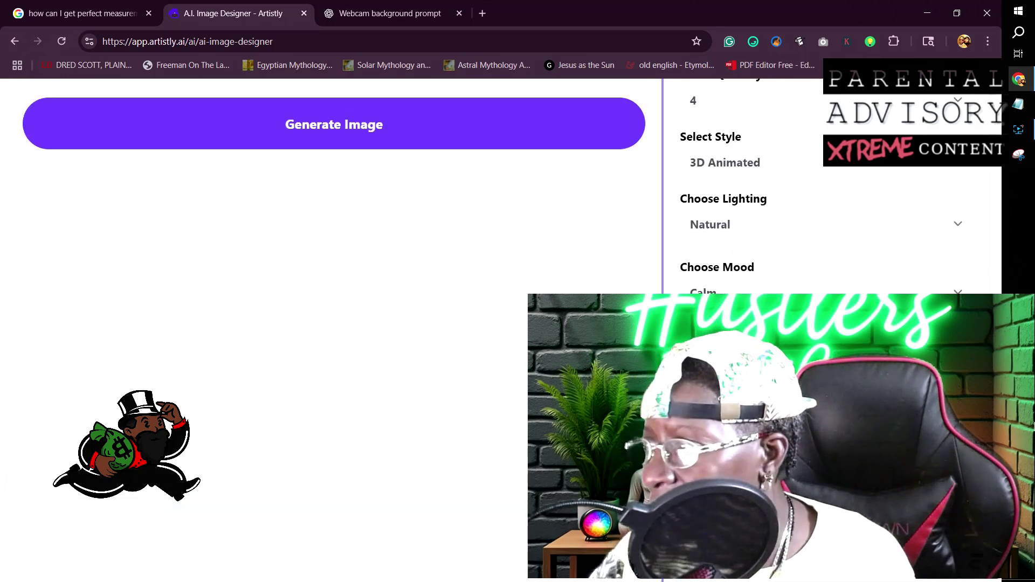
click(441, 314)
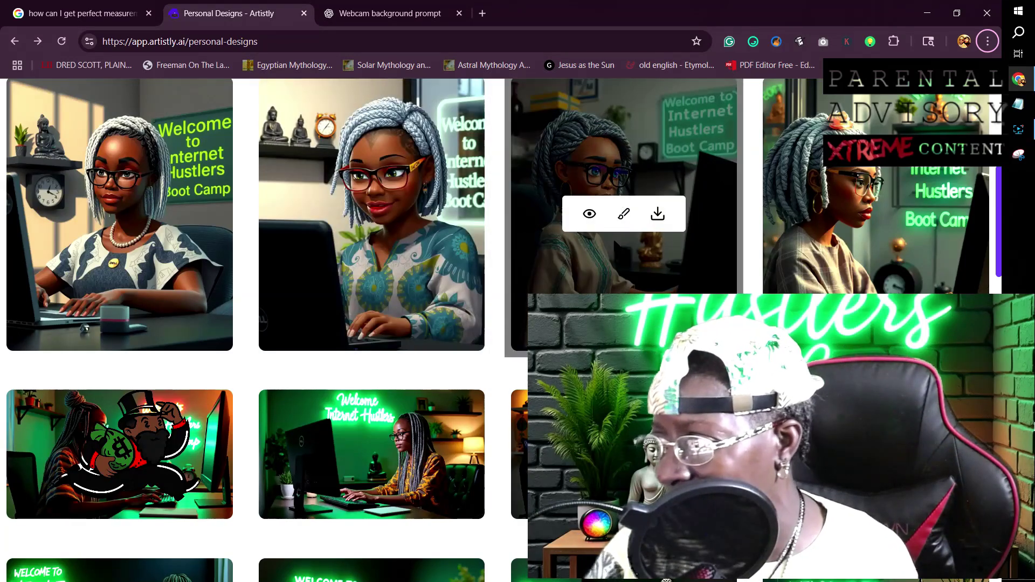
scroll(617, 247, up, 1)
scroll(617, 247, down, 1)
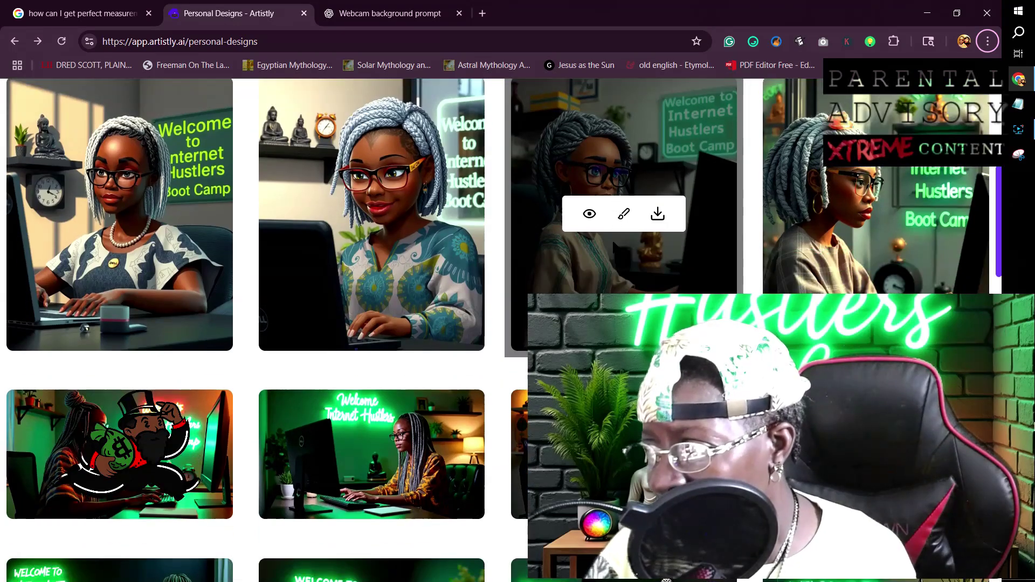
Step: Compare the new 3D animated images with the earlier neon-sign designs in the personal designs
scroll(613, 238, up, 1)
scroll(613, 238, down, 6)
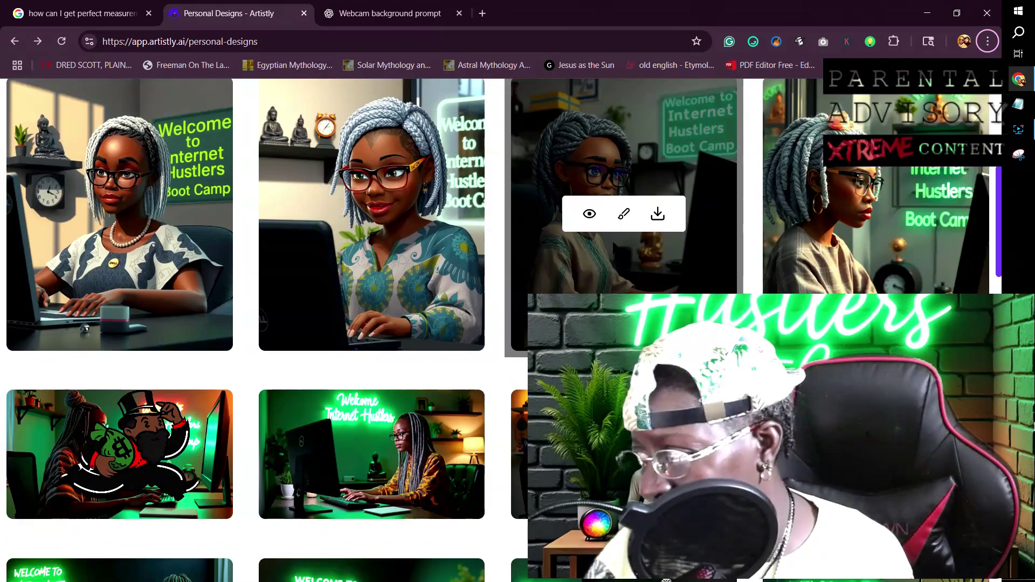
scroll(609, 253, down, 1)
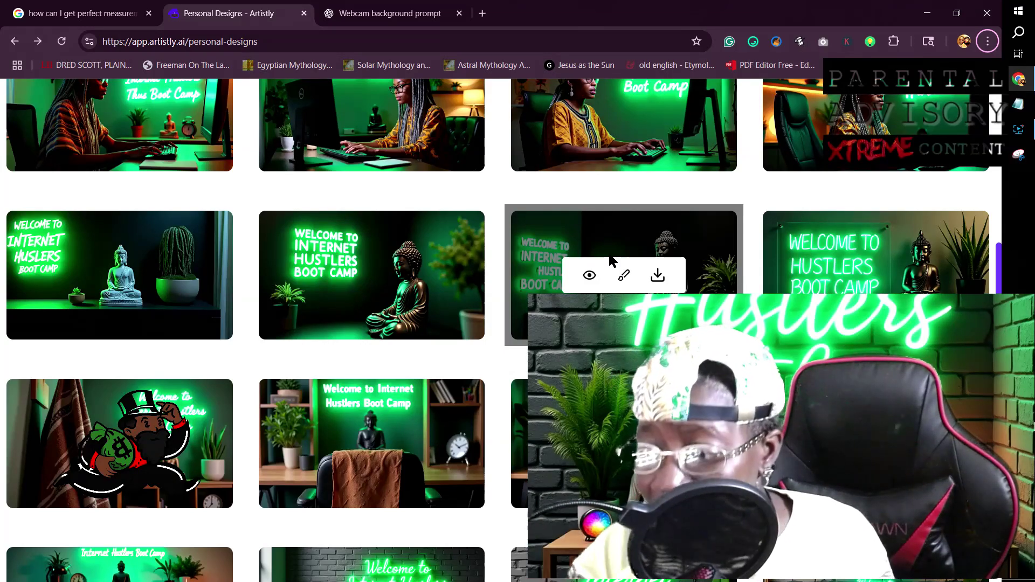
scroll(382, 245, up, 3)
scroll(220, 261, up, 5)
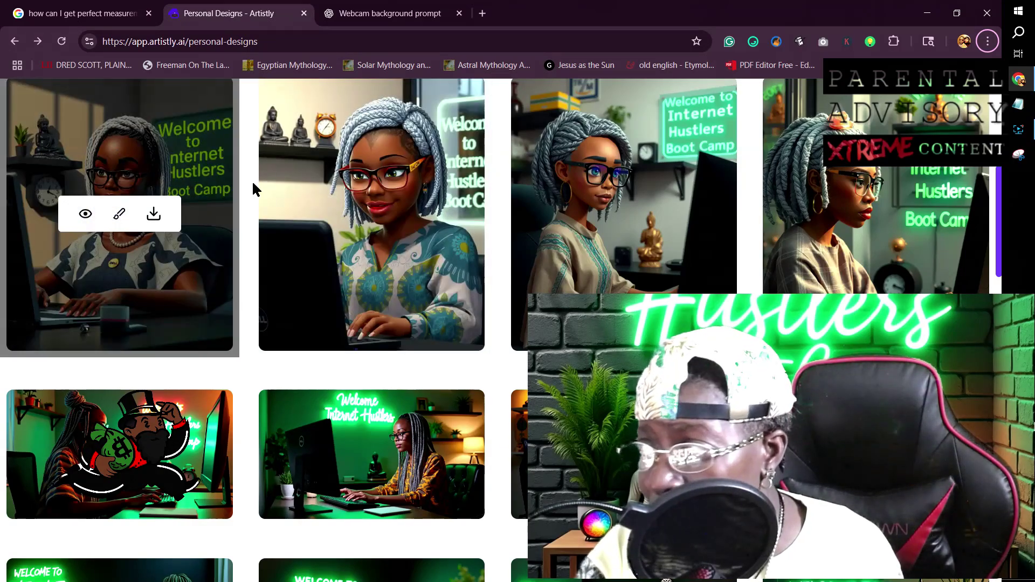
Step: Open the details of the first 3D animated image and read its settings and design prompt
mouse_move(85, 218)
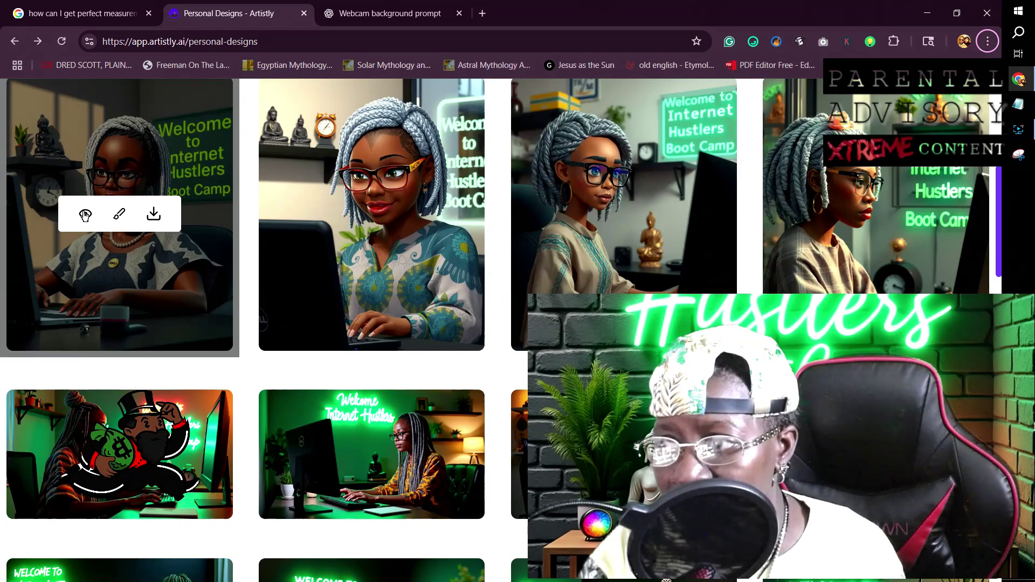
click(84, 215)
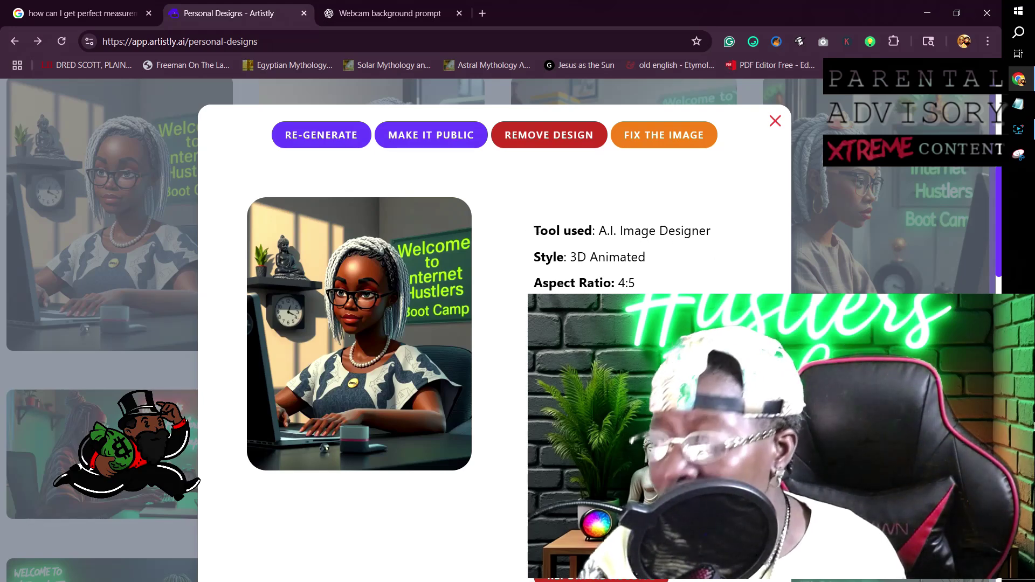
scroll(521, 388, down, 6)
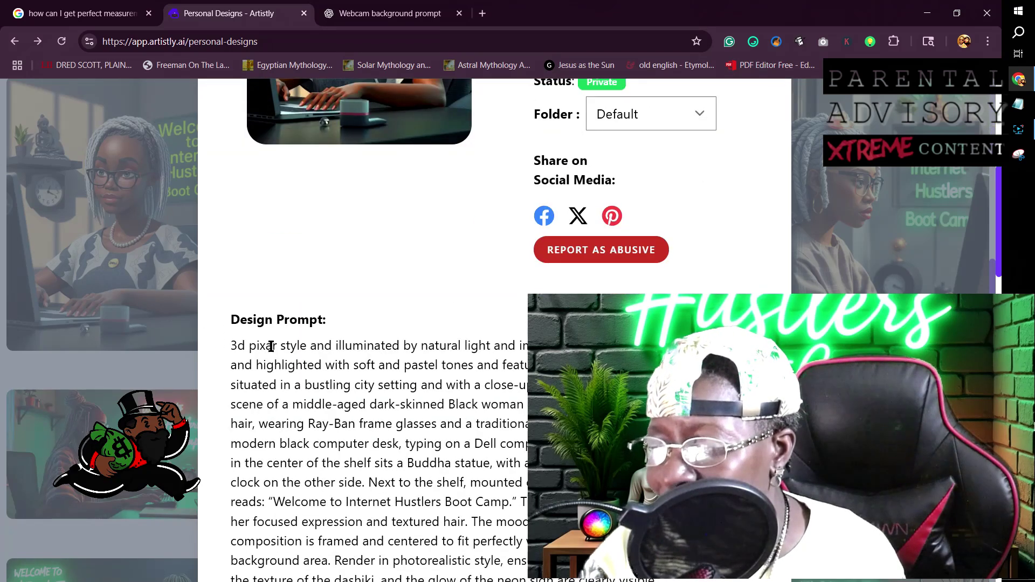
scroll(468, 546, up, 6)
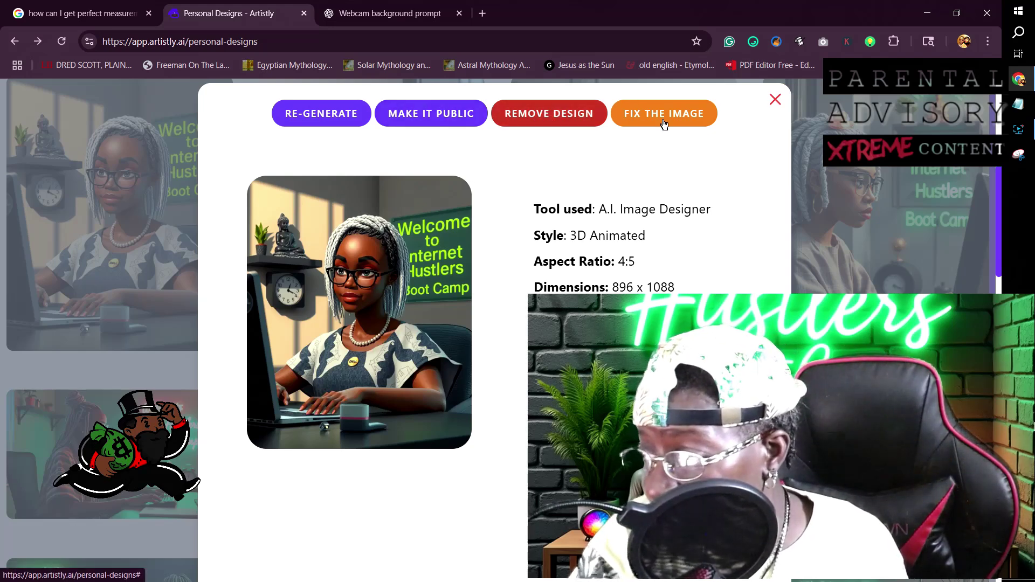
Step: Start regenerating the first 3D animated image and have AI edit its prompt with the instruction "please remove the woman and the computer"
click(337, 117)
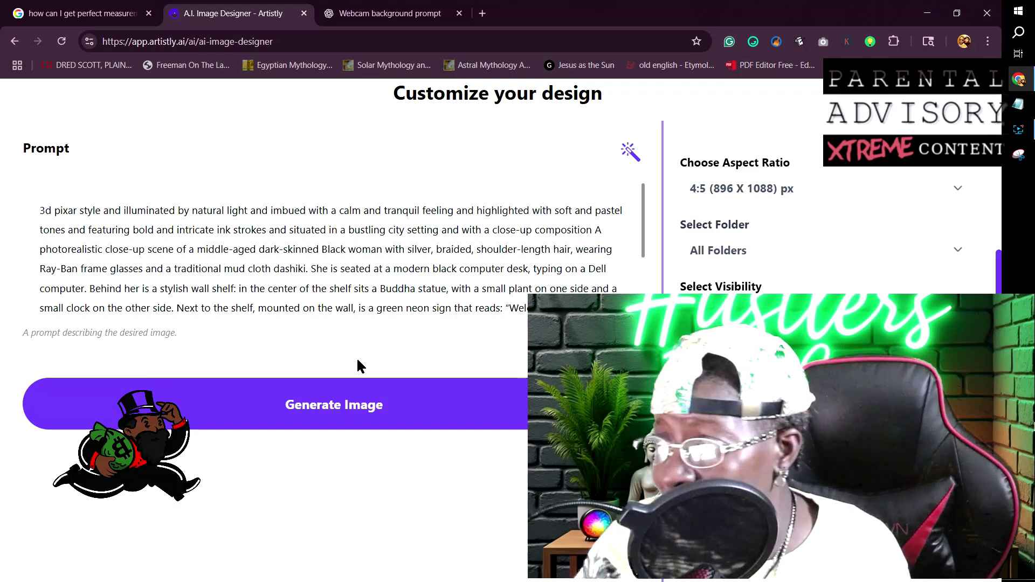
click(632, 153)
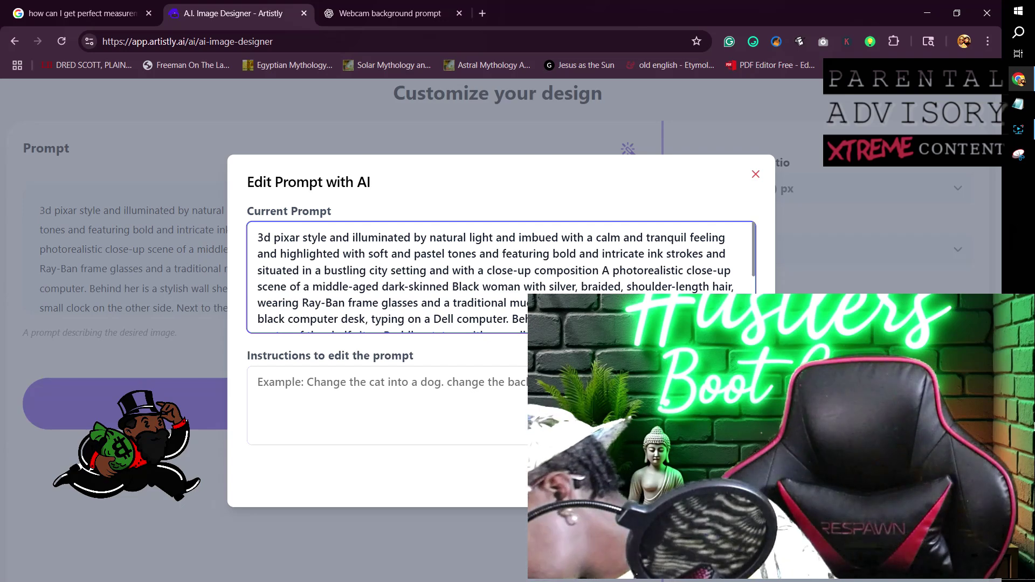
click(1018, 504)
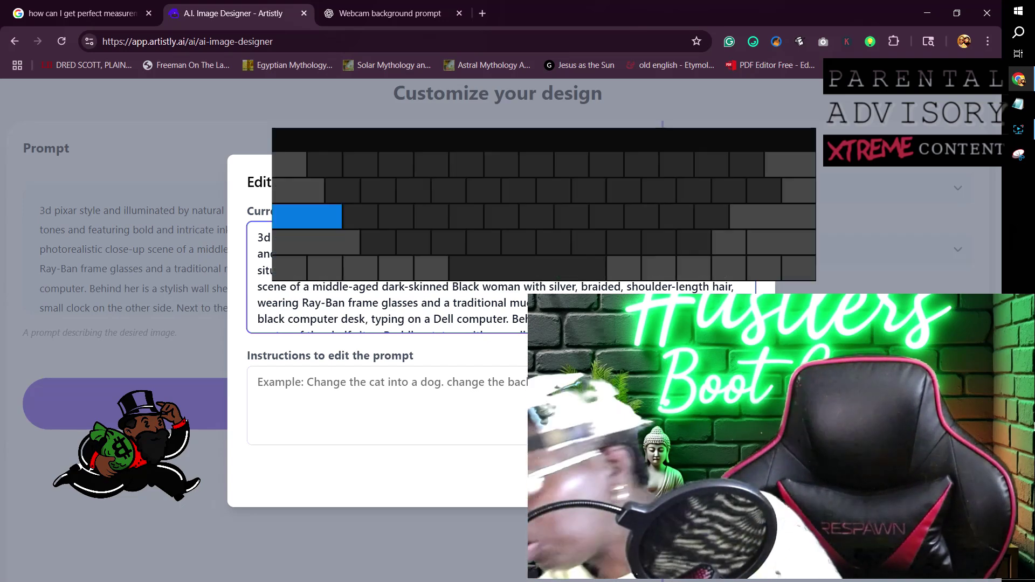
click(305, 141)
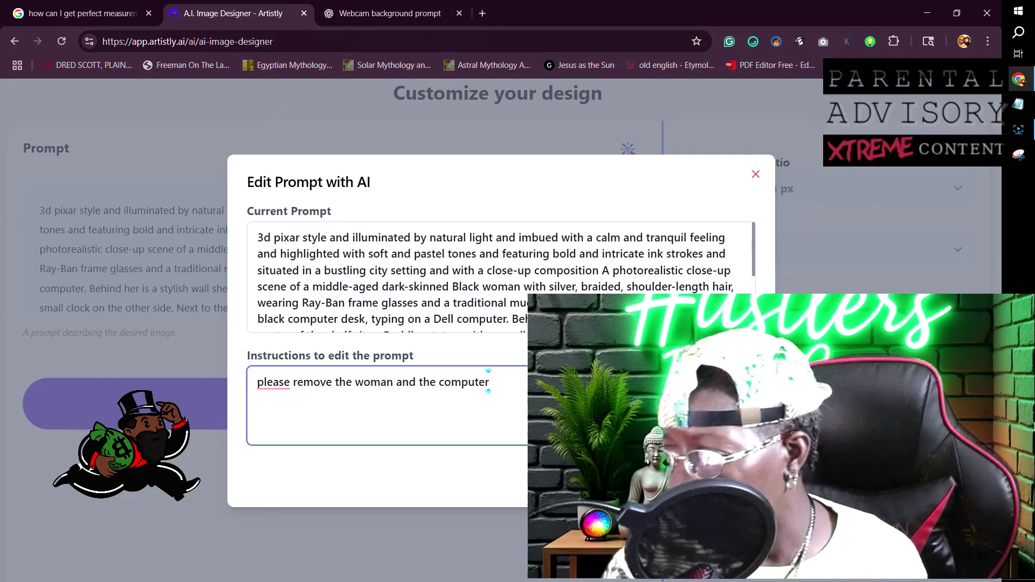
key(Return)
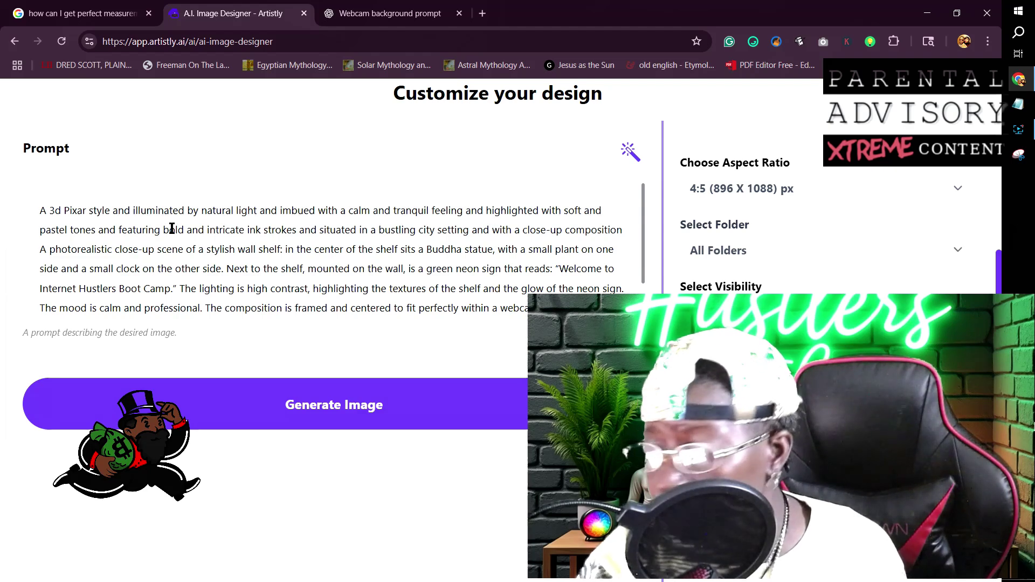
Step: Check the customization settings, choose a quantity of 1, and generate the image from the edited prompt
scroll(405, 426, down, 1)
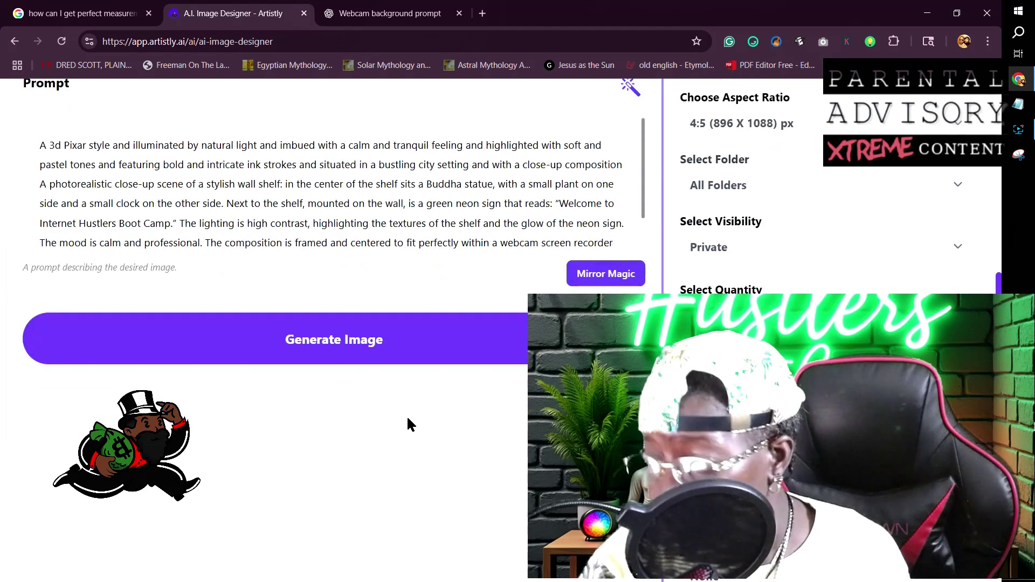
scroll(409, 419, down, 1)
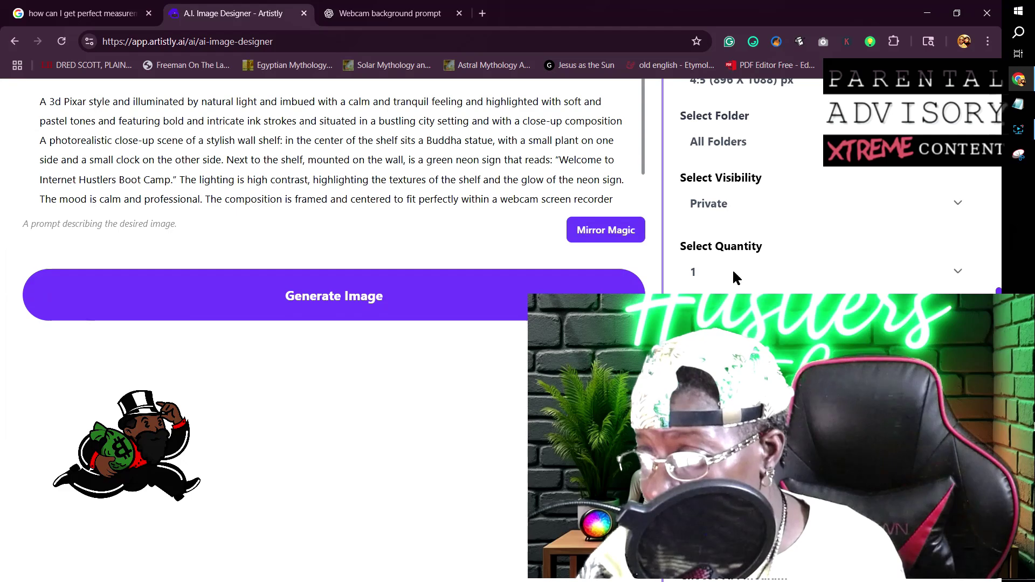
scroll(370, 358, down, 1)
scroll(370, 367, up, 1)
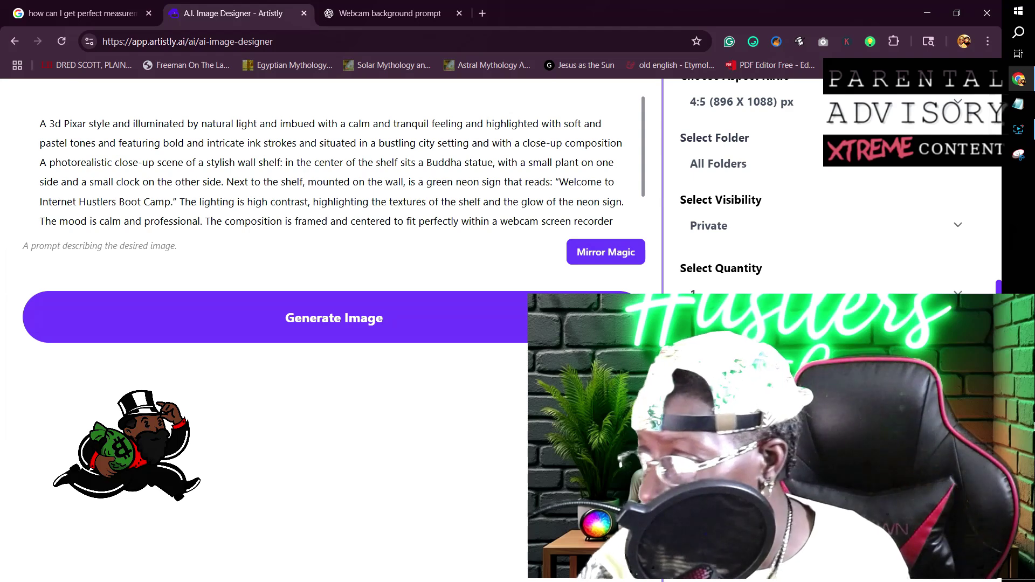
scroll(756, 200, up, 2)
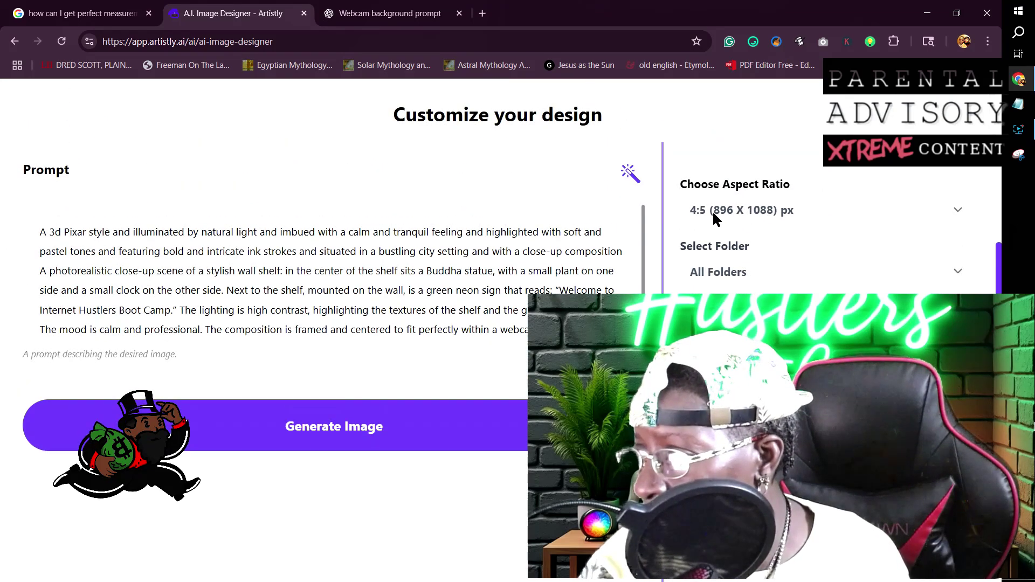
scroll(746, 281, down, 2)
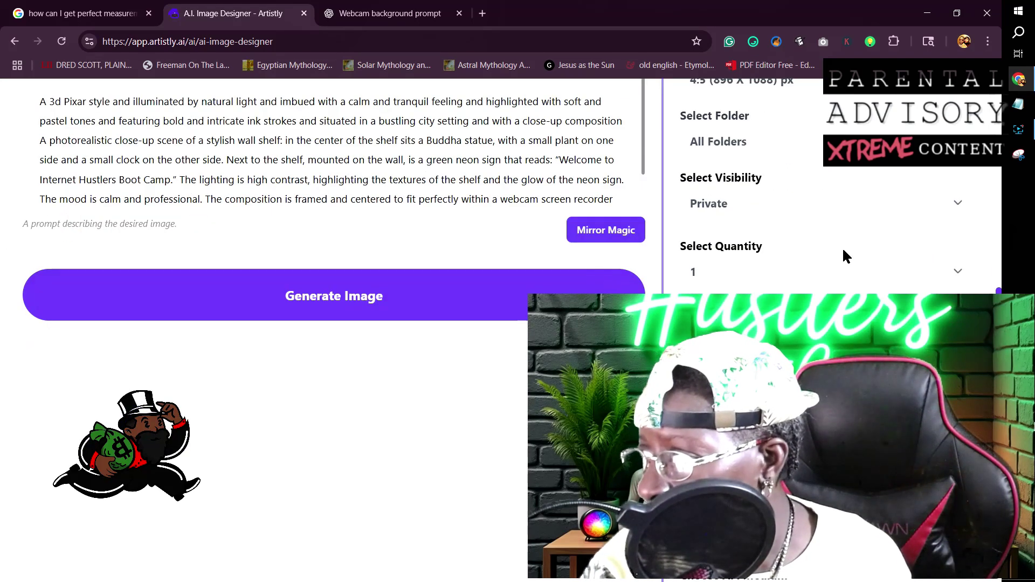
click(952, 273)
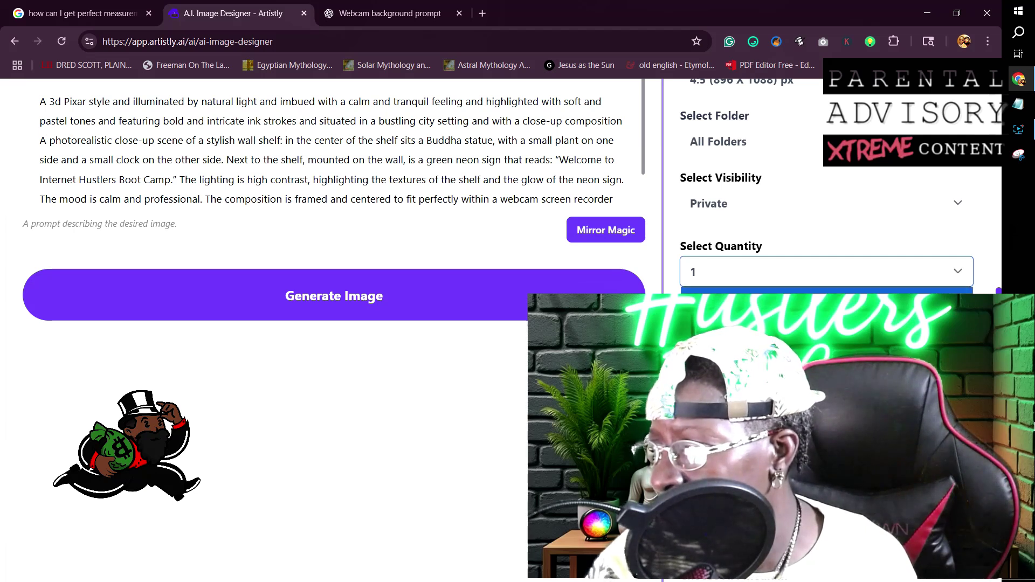
click(725, 295)
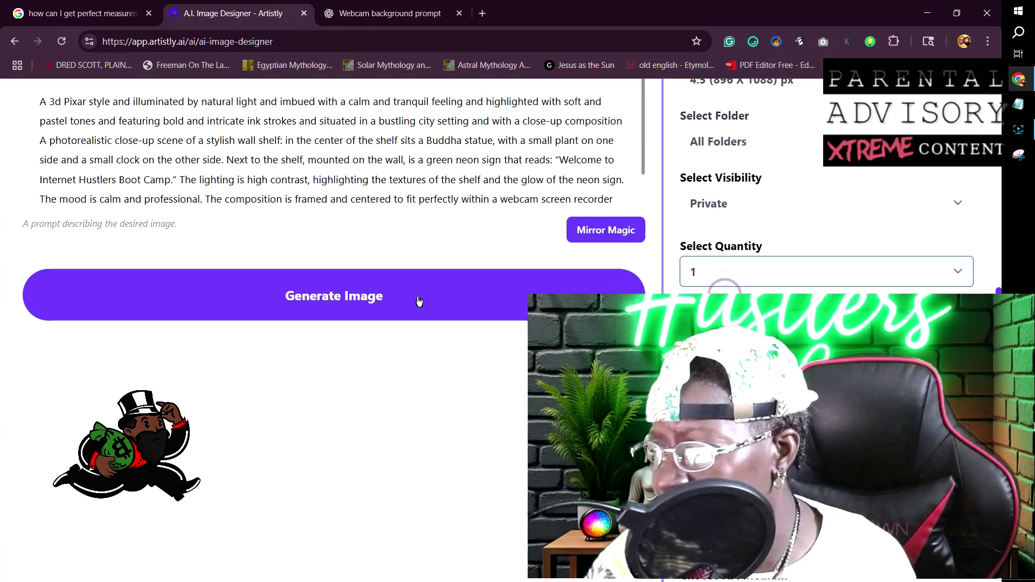
click(396, 300)
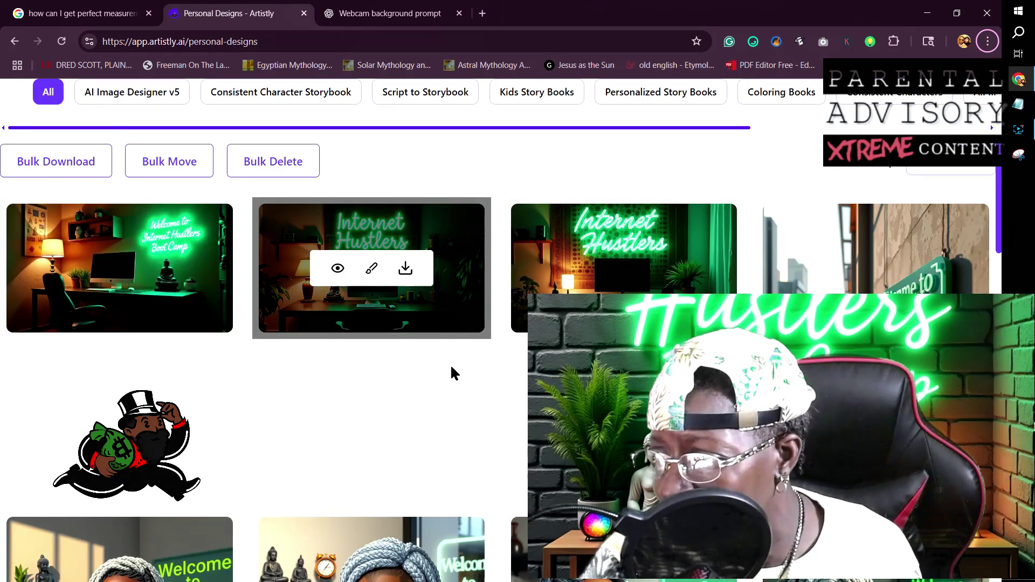
Step: Look over the newly generated wall-shelf image alongside the neon-sign desk designs
scroll(133, 345, down, 1)
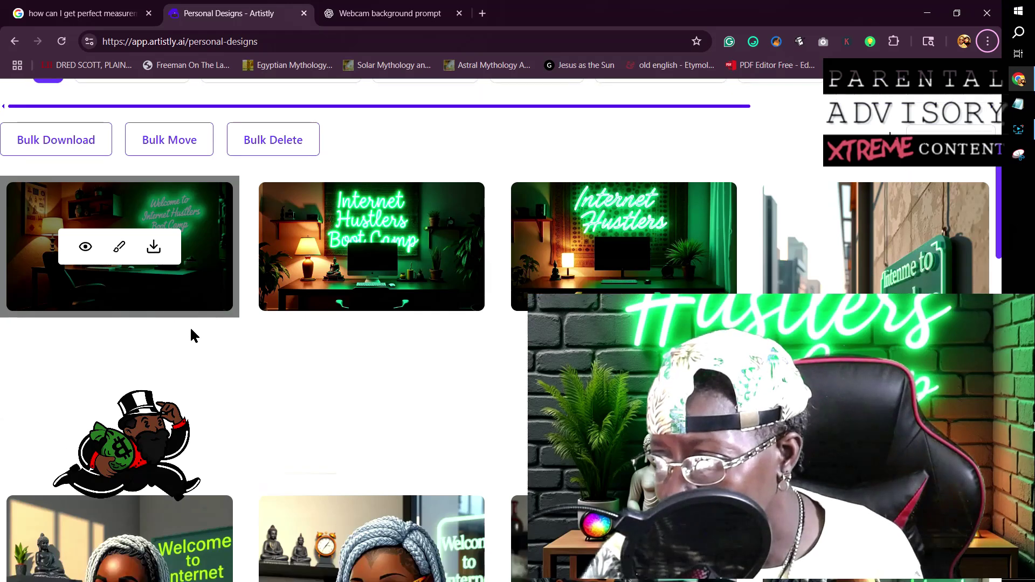
scroll(190, 332, up, 2)
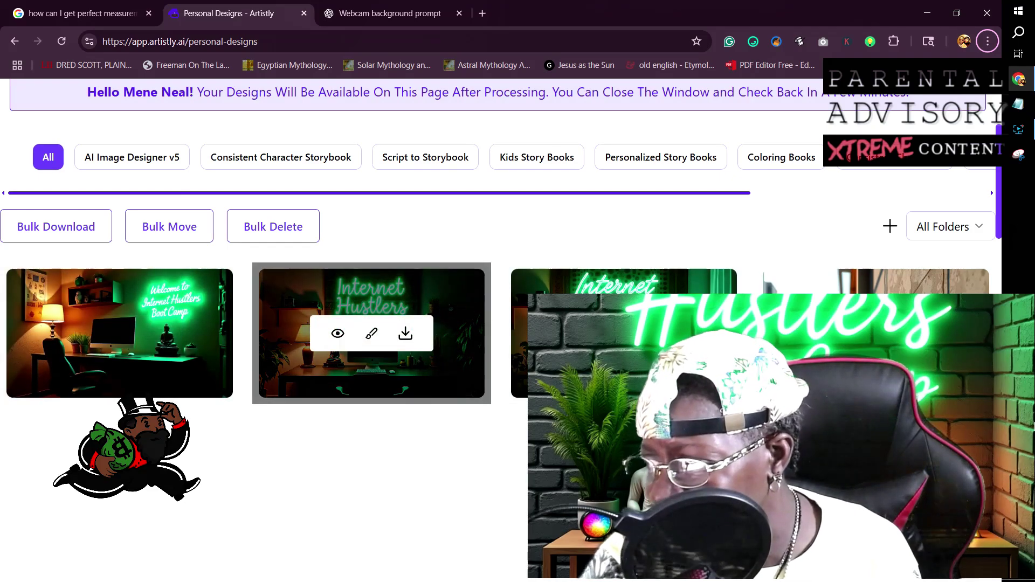
scroll(485, 381, down, 3)
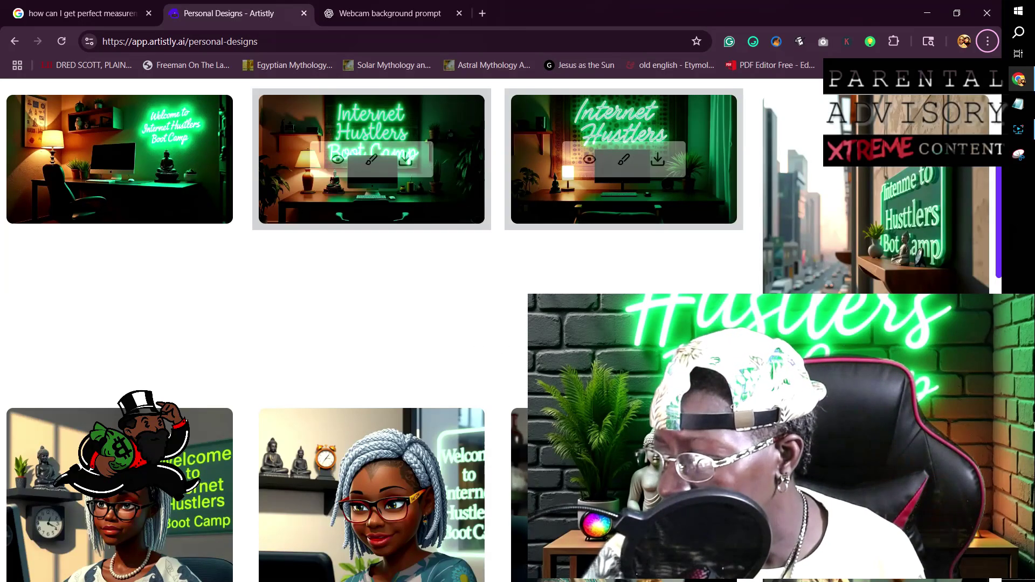
scroll(624, 216, up, 3)
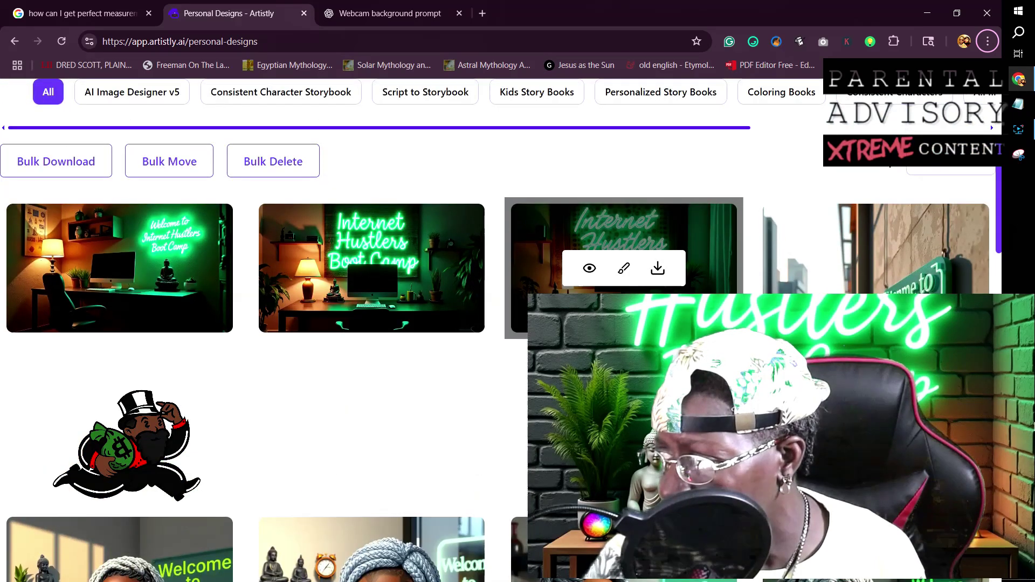
click(622, 268)
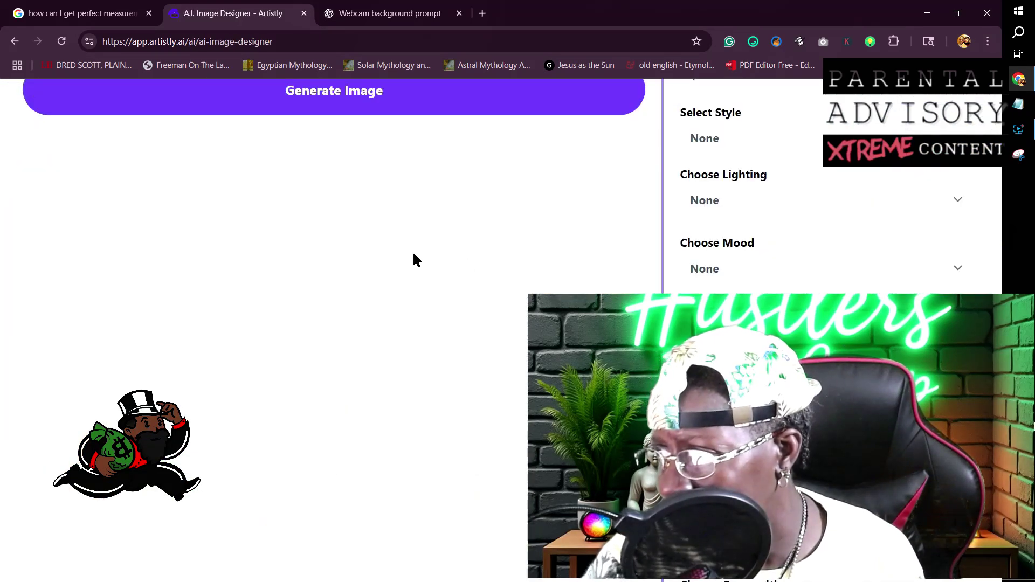
scroll(495, 369, up, 6)
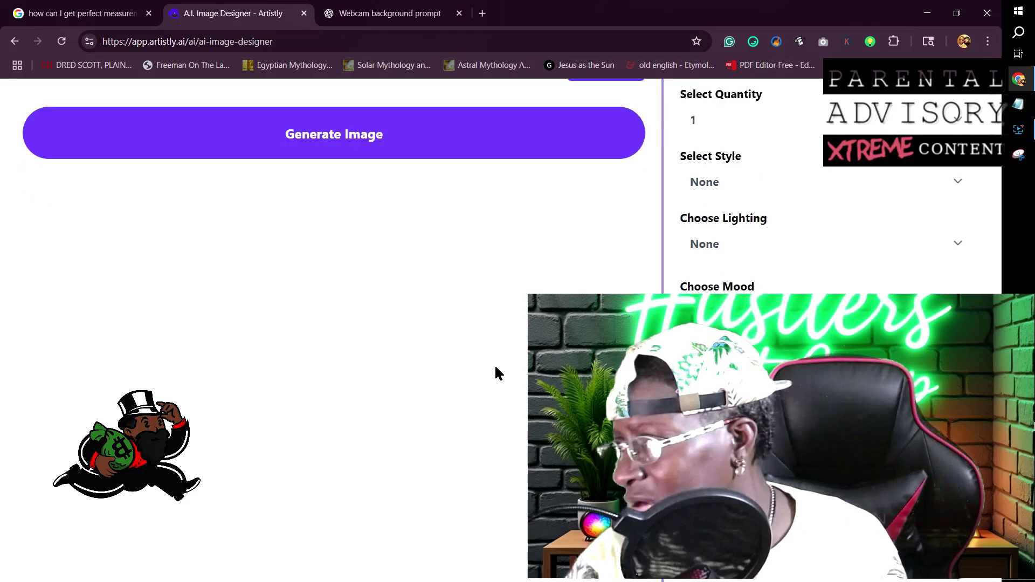
scroll(495, 368, up, 8)
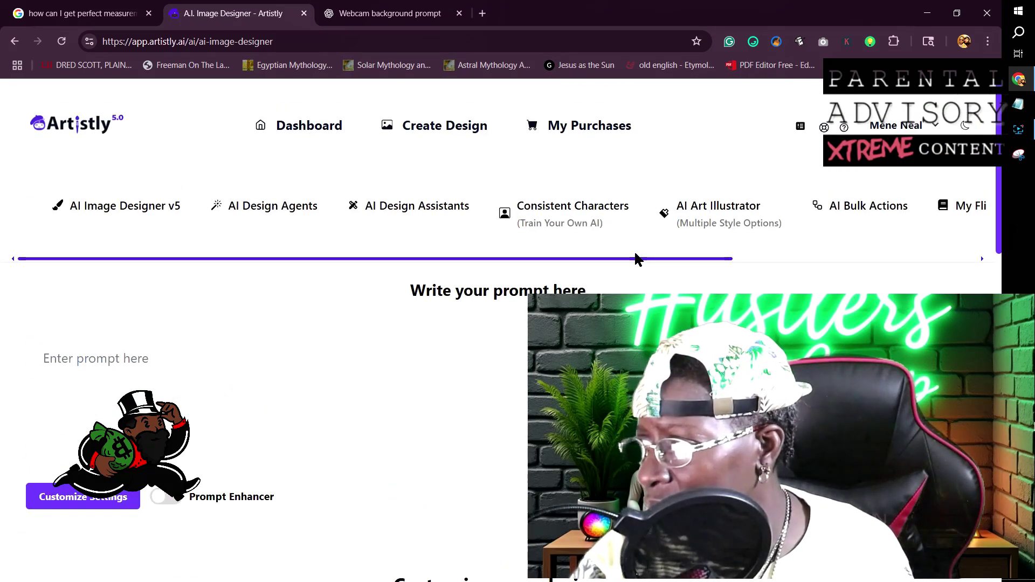
Step: Return to the personal designs and look through the AI Image Designer v5 images
drag(636, 254, 870, 258)
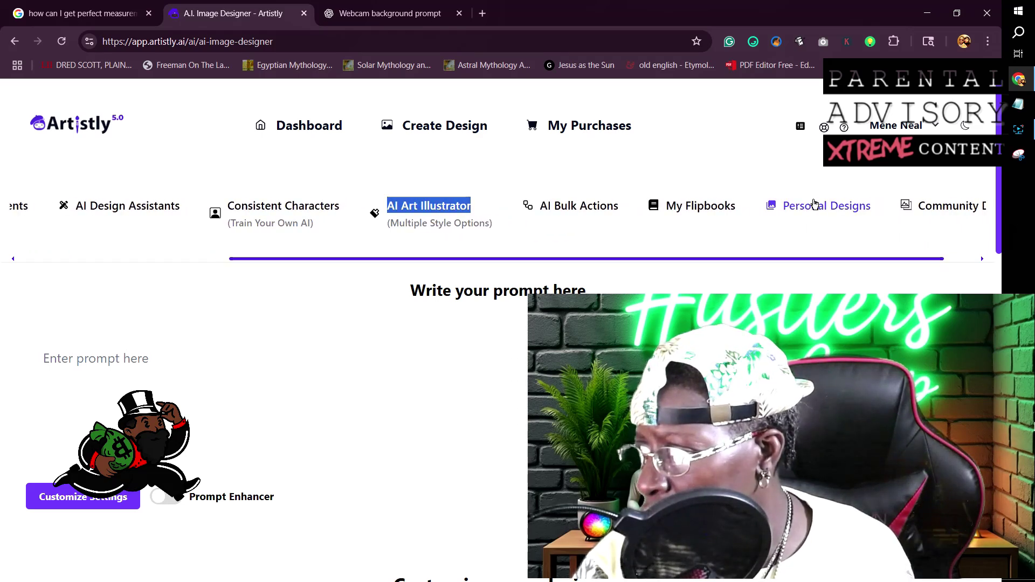
click(810, 208)
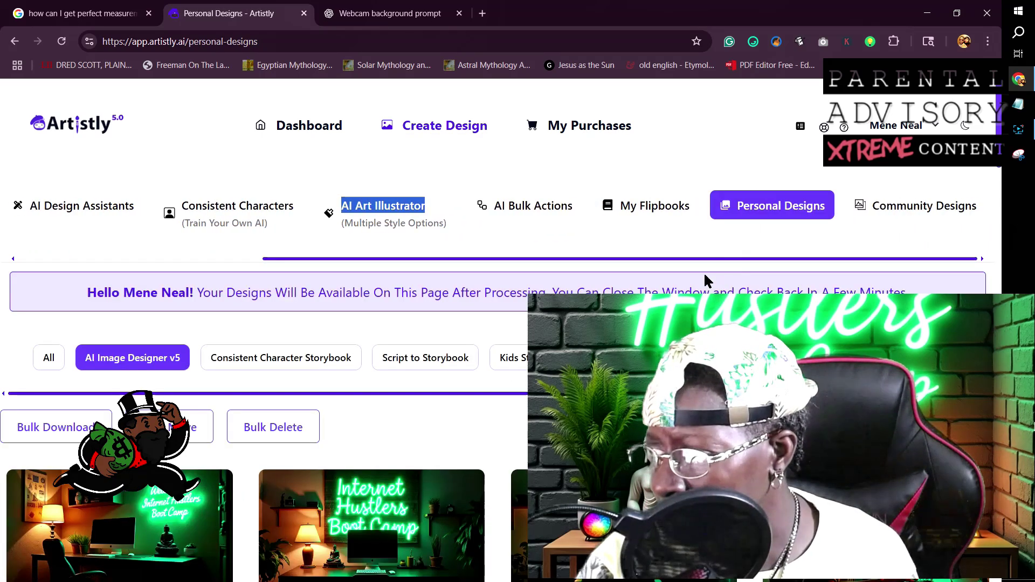
scroll(439, 410, down, 2)
scroll(439, 412, down, 3)
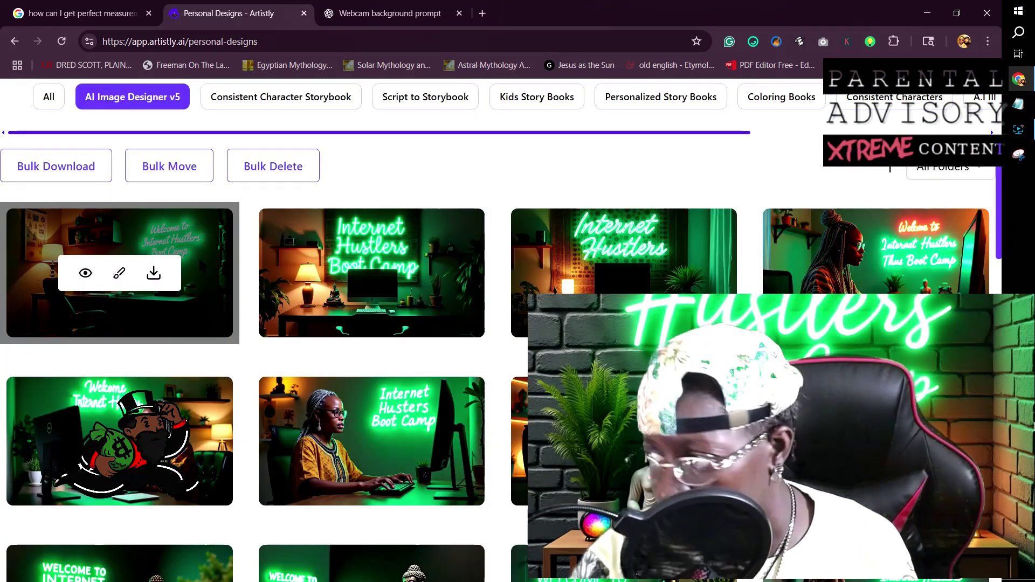
scroll(488, 318, down, 1)
scroll(488, 318, down, 1)
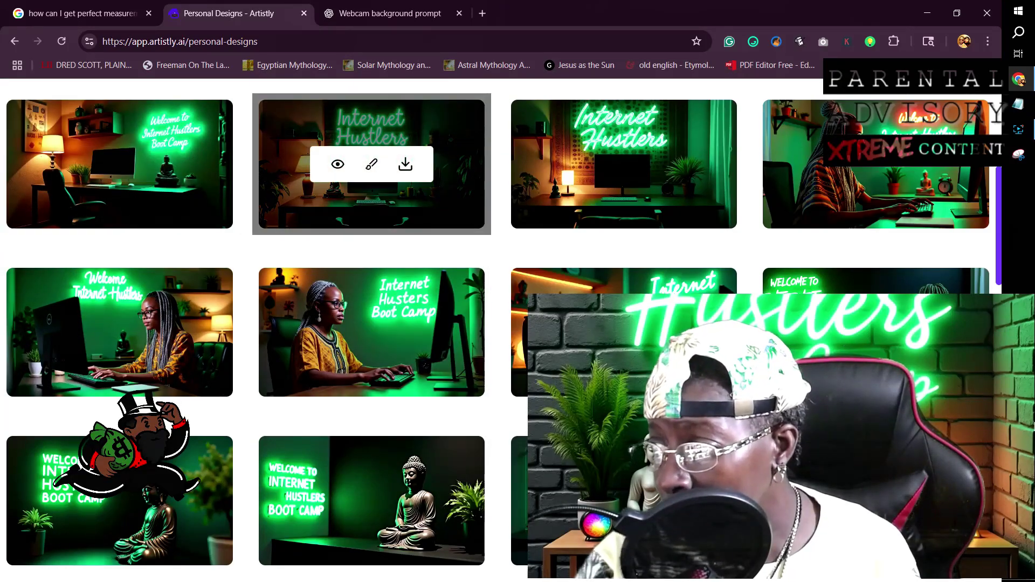
scroll(400, 279, down, 1)
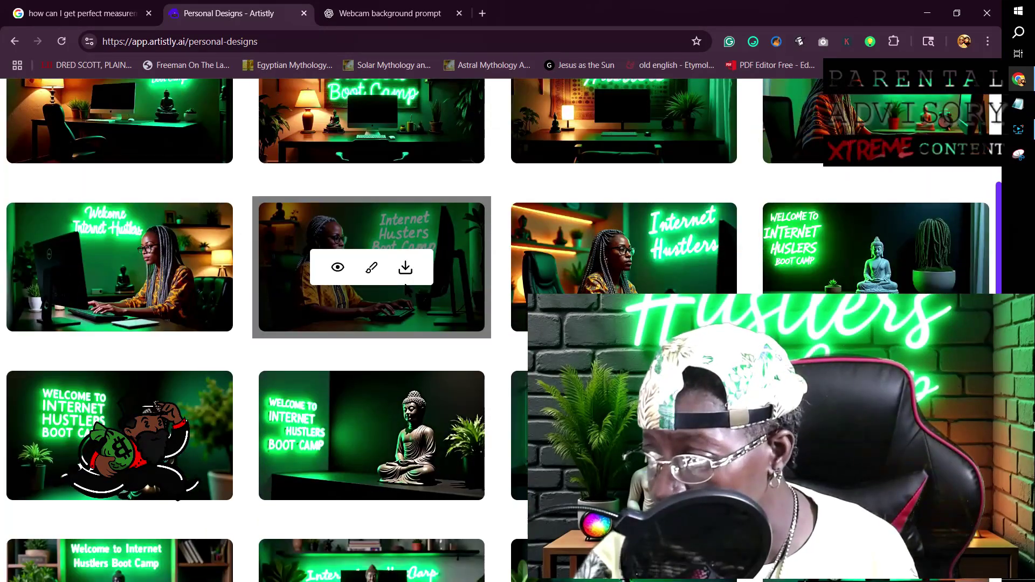
scroll(404, 286, down, 1)
scroll(407, 289, up, 5)
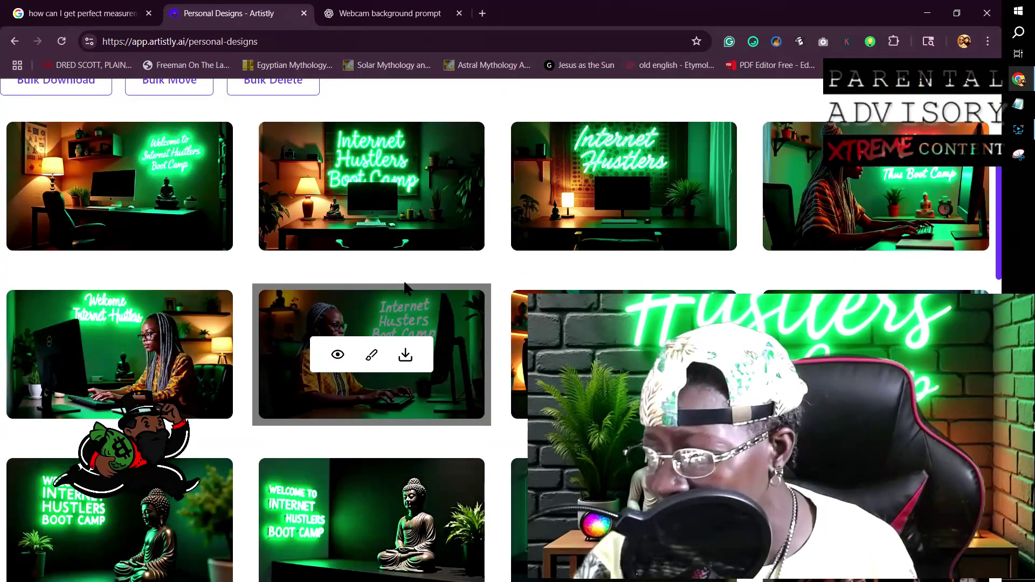
scroll(406, 289, up, 3)
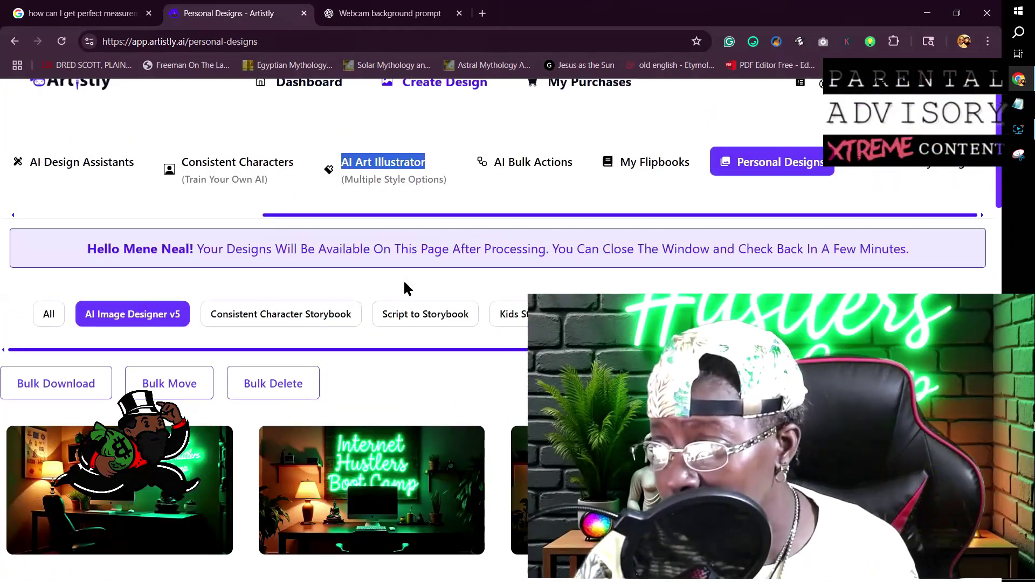
Step: Open the AI Image Designer v5 tool
click(84, 163)
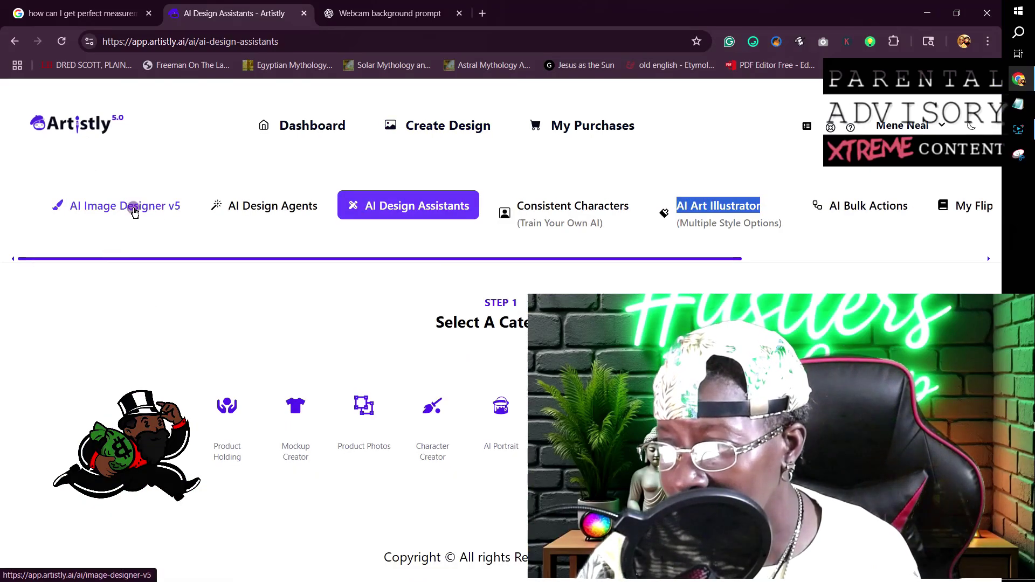
click(133, 207)
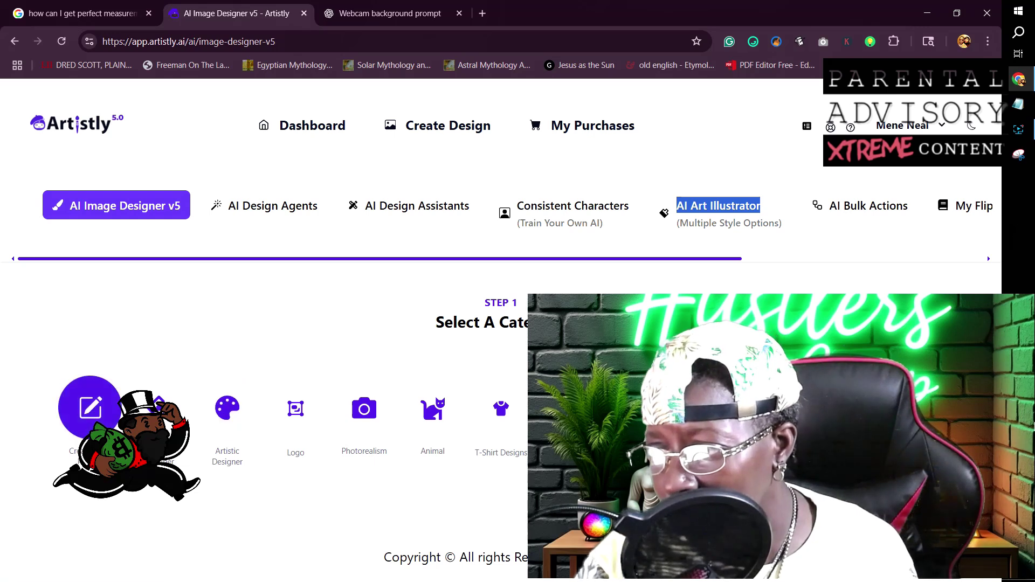